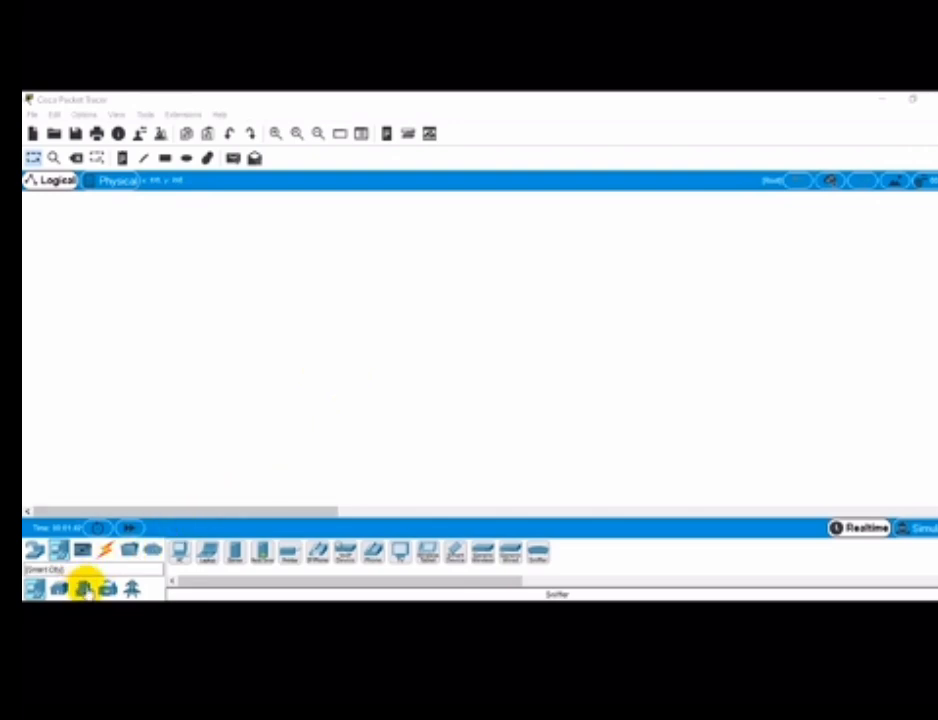
{"action": "left_click", "coordinate": [82, 588]}
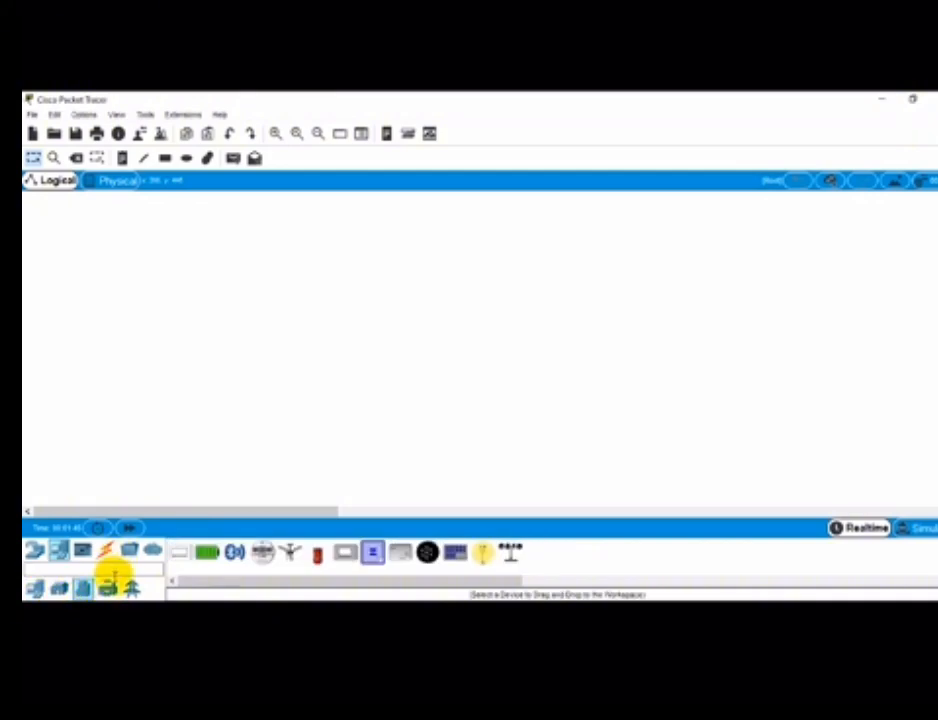
{"action": "left_click", "coordinate": [110, 588]}
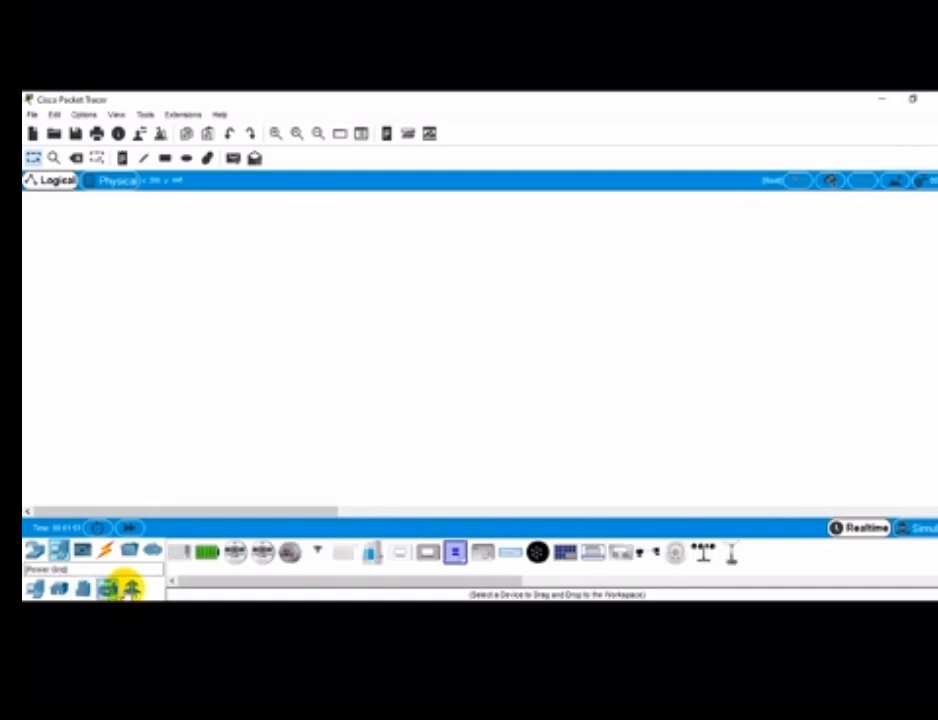
{"action": "left_click", "coordinate": [132, 588]}
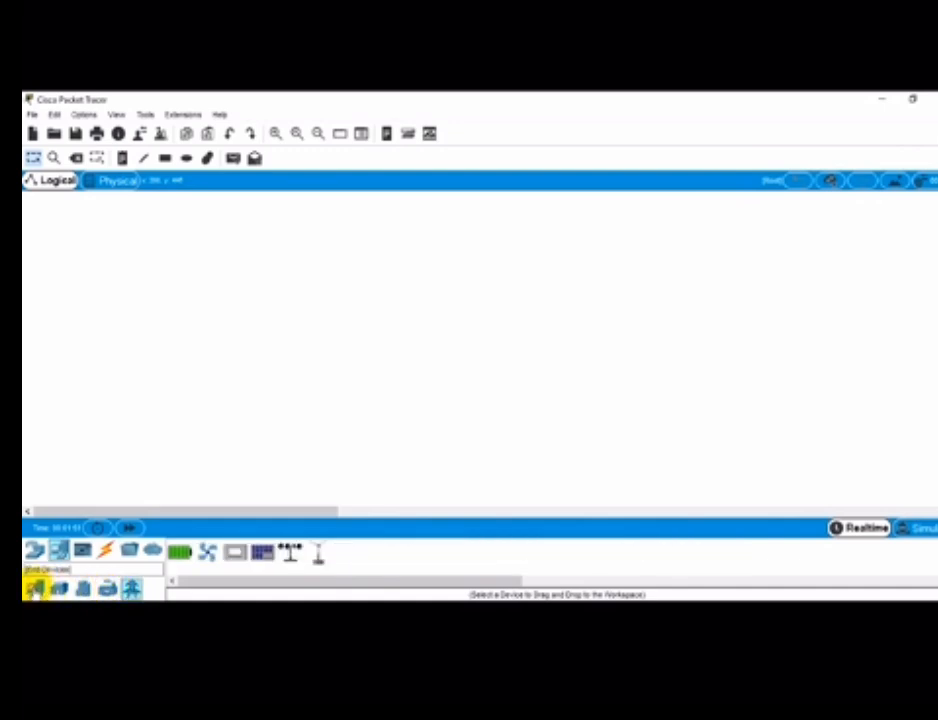
{"action": "left_click", "coordinate": [36, 588]}
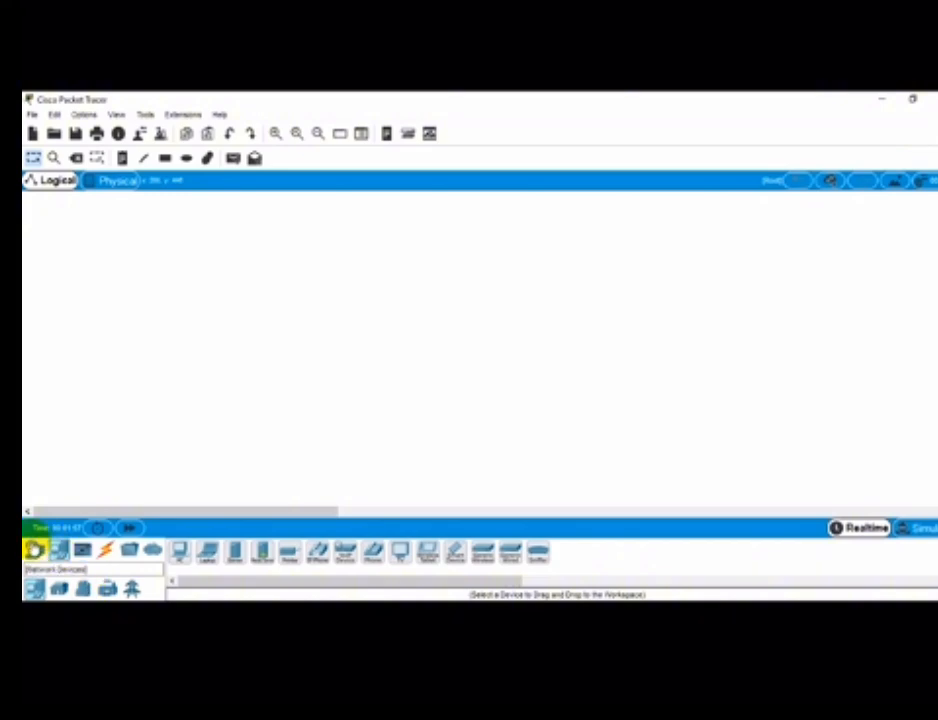
- Place a HomeRouter-PT-AC wireless router in the upper middle of the empty logical workspace
{"action": "left_click", "coordinate": [33, 549]}
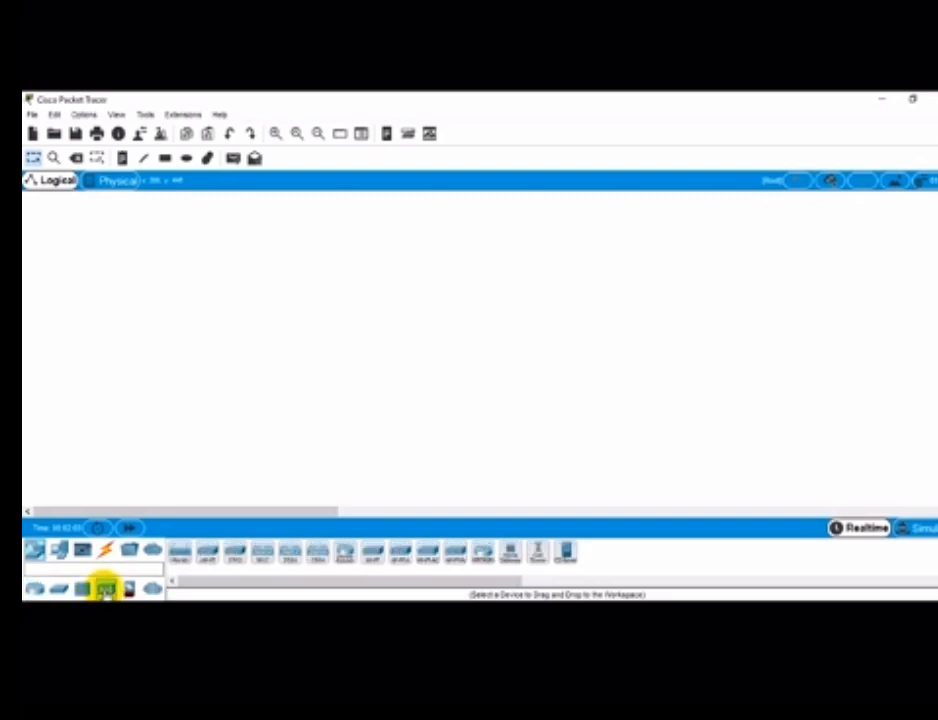
{"action": "left_click", "coordinate": [106, 588]}
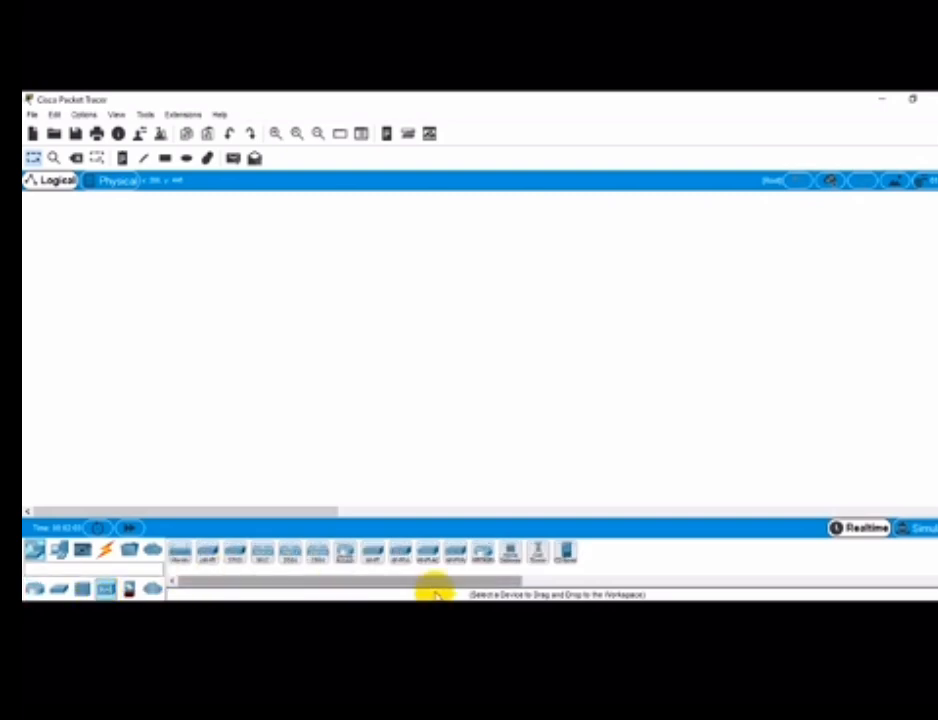
{"action": "left_click", "coordinate": [345, 553]}
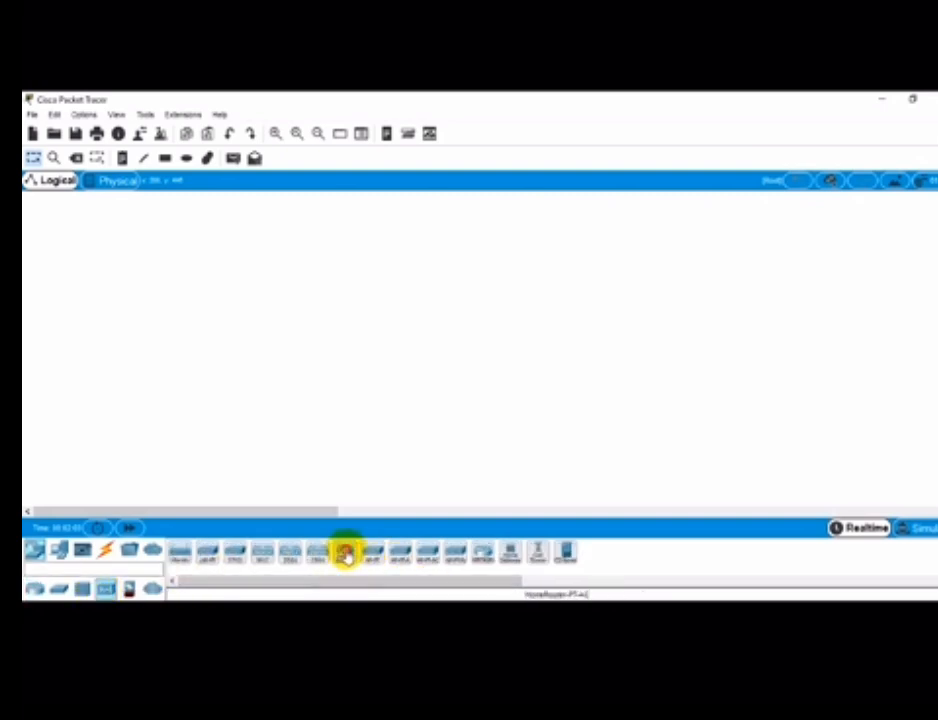
{"action": "left_click", "coordinate": [488, 264]}
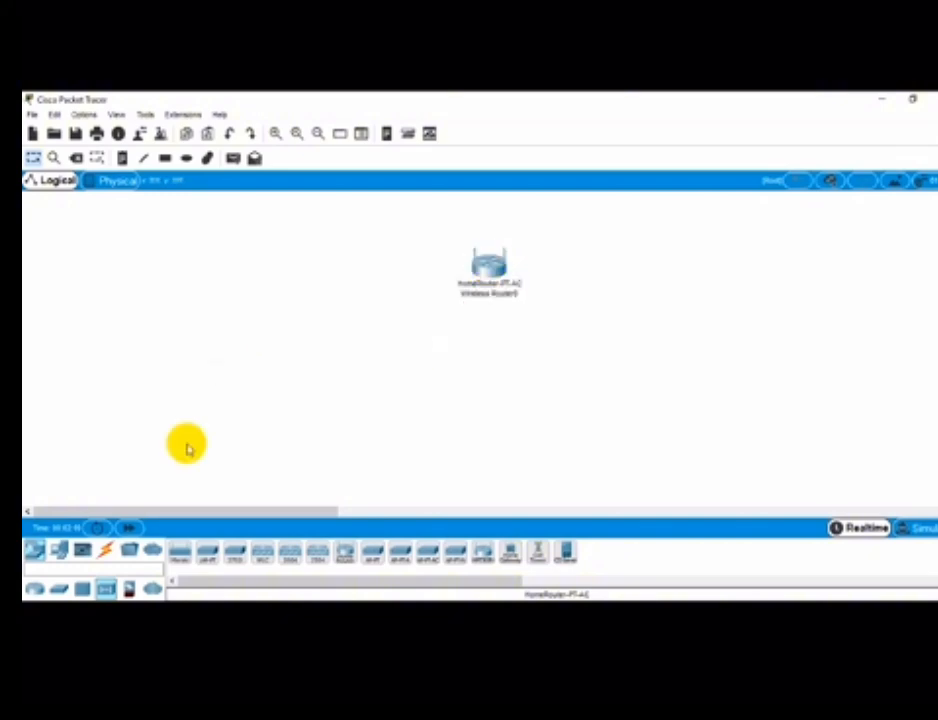
- Add three PC-PT end devices in a roughly level row below the wireless router
{"action": "left_click", "coordinate": [60, 550]}
{"action": "left_click", "coordinate": [178, 552]}
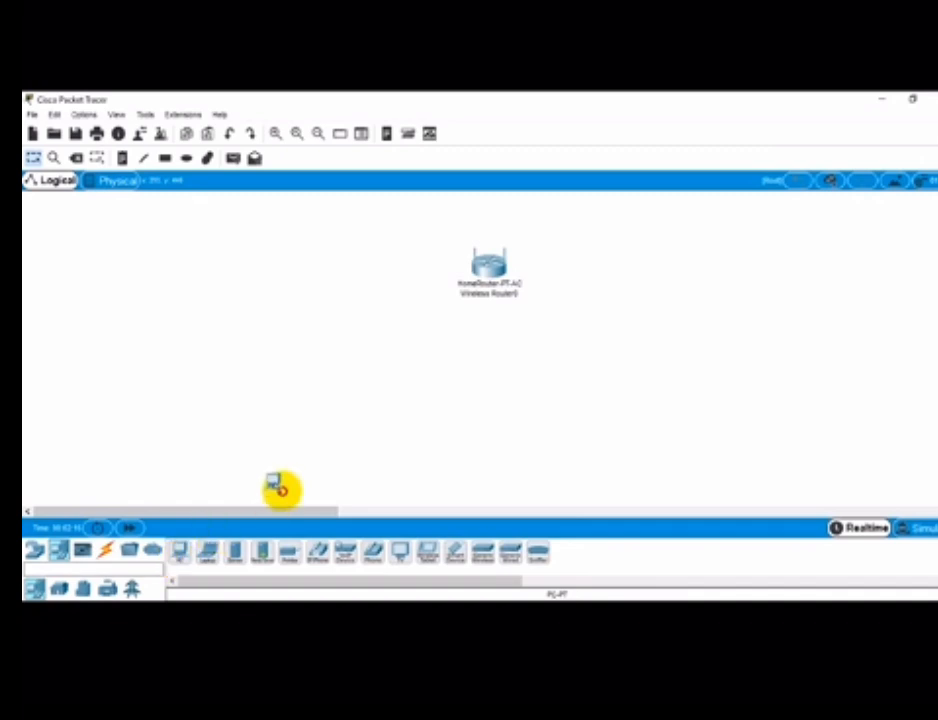
{"action": "left_click", "coordinate": [389, 418]}
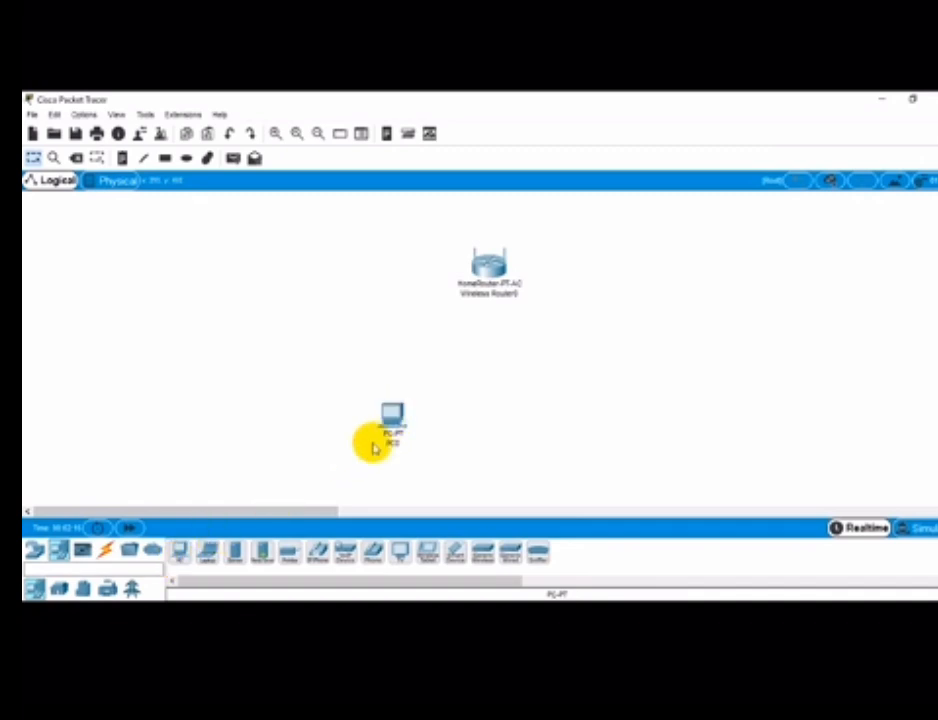
{"action": "left_click", "coordinate": [176, 550]}
{"action": "left_click", "coordinate": [495, 430]}
{"action": "left_click", "coordinate": [495, 430]}
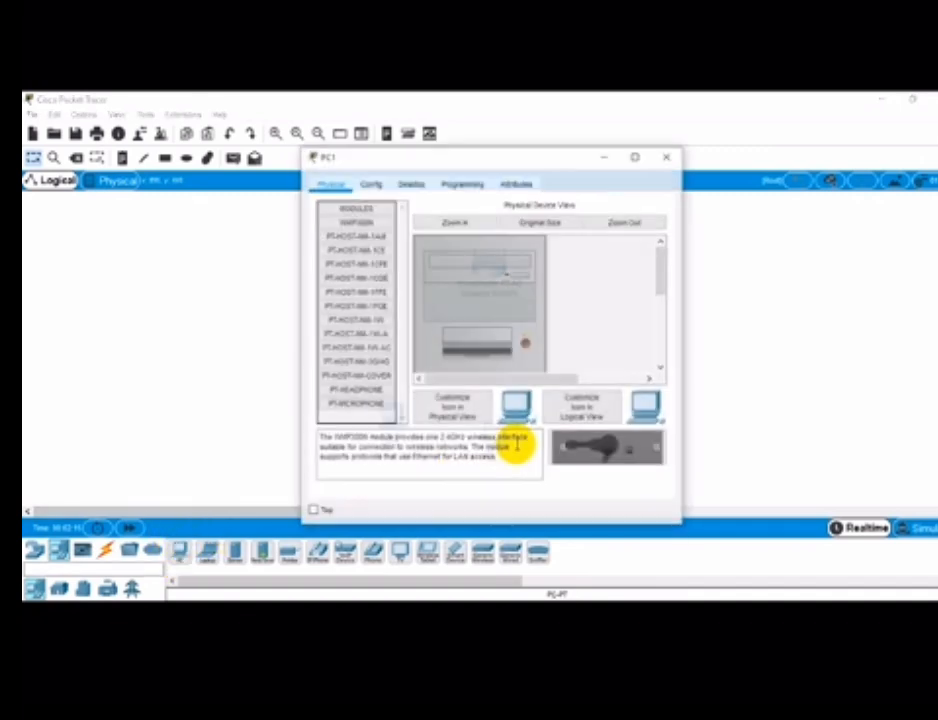
{"action": "left_click", "coordinate": [669, 159]}
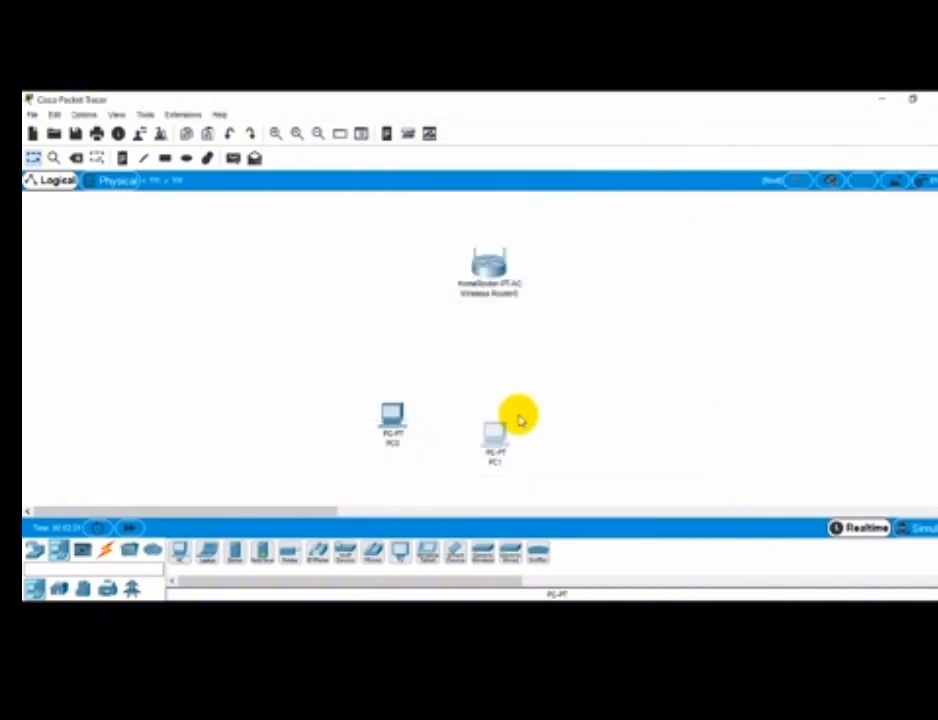
{"action": "mouse_move", "coordinate": [500, 436]}
{"action": "left_mouse_down"}
{"action": "mouse_move", "coordinate": [511, 396]}
{"action": "mouse_move", "coordinate": [503, 412]}
{"action": "left_mouse_up"}
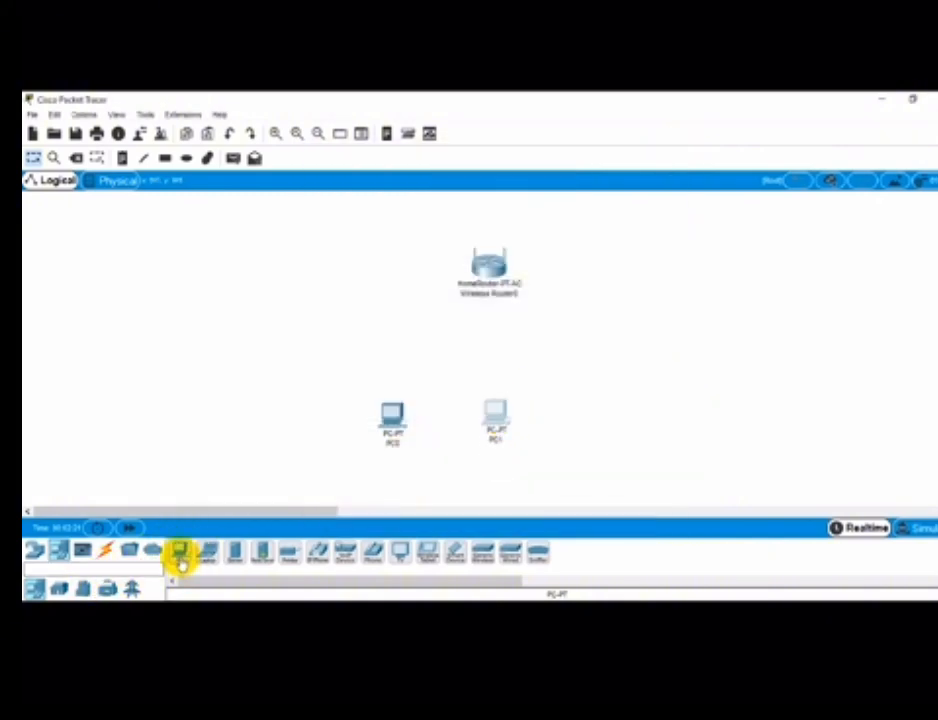
{"action": "left_click_drag", "start_coordinate": [180, 553], "coordinate": [622, 418]}
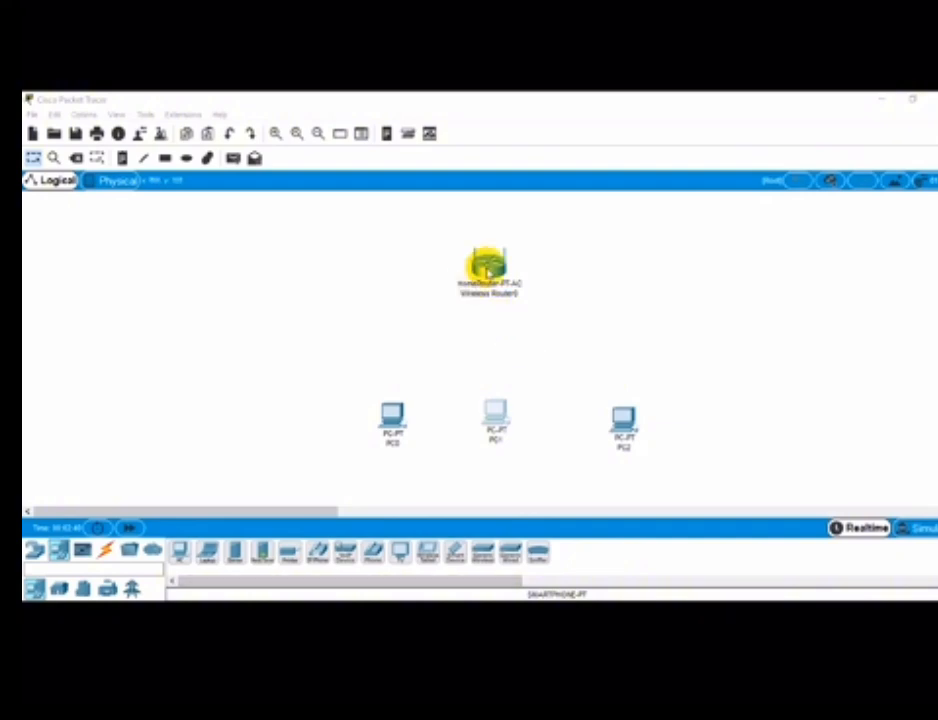
- Open the wireless router's GUI setup page and choose Automatic Configuration - DHCP as the internet connection type
{"action": "left_click", "coordinate": [488, 268]}
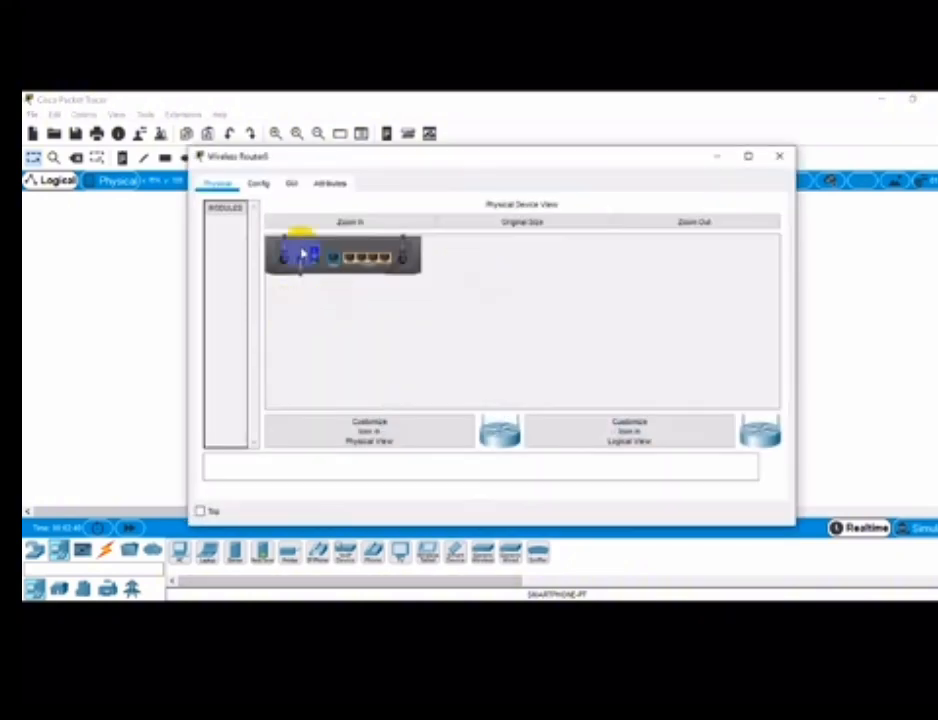
{"action": "left_click", "coordinate": [262, 184]}
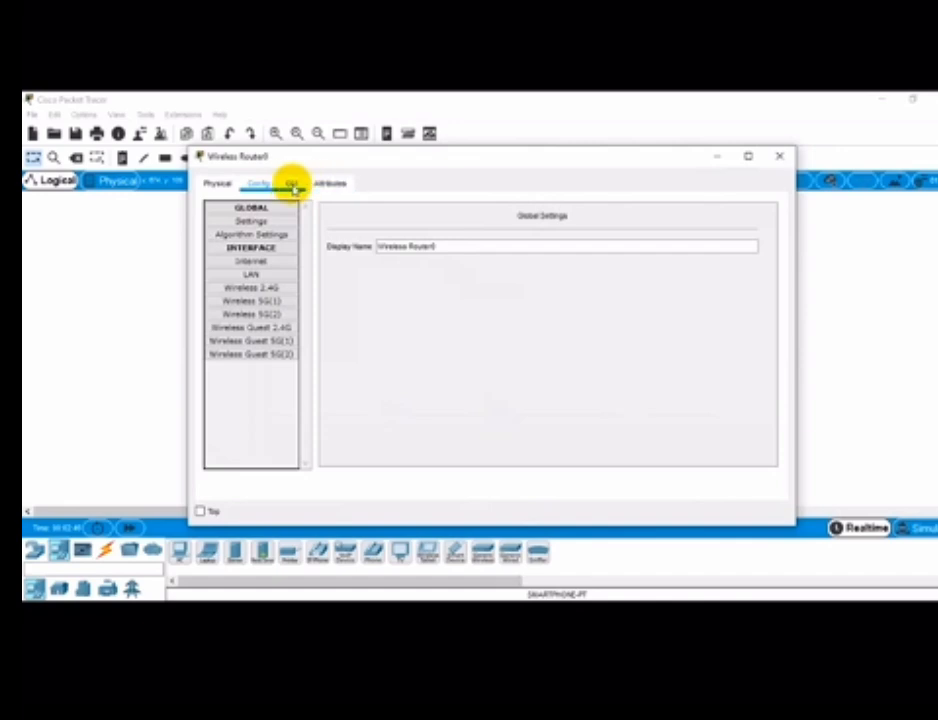
{"action": "left_click", "coordinate": [292, 186]}
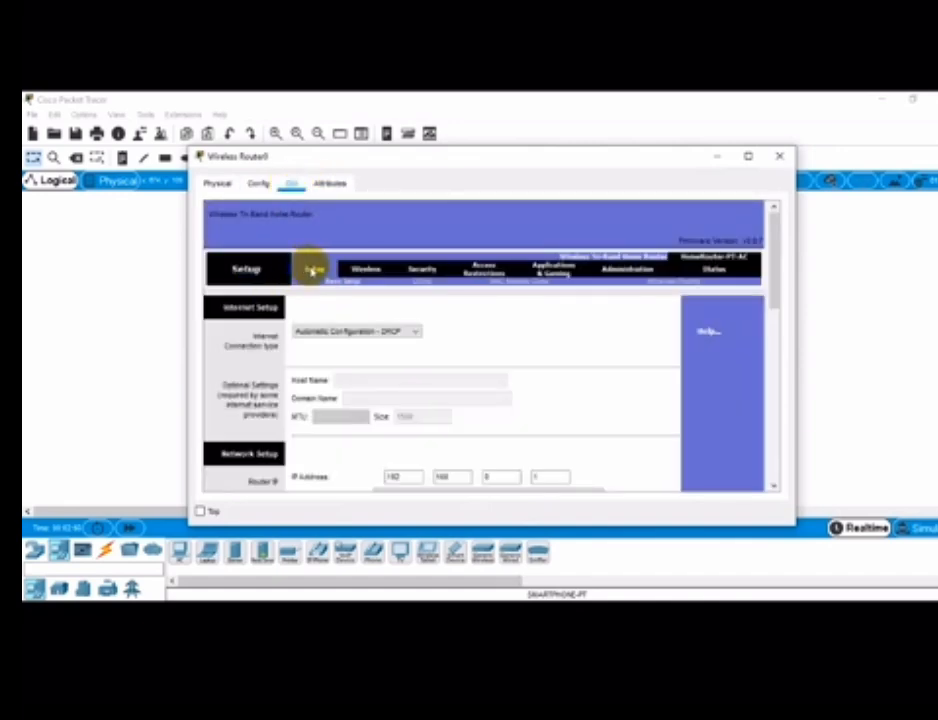
{"action": "left_click", "coordinate": [374, 329]}
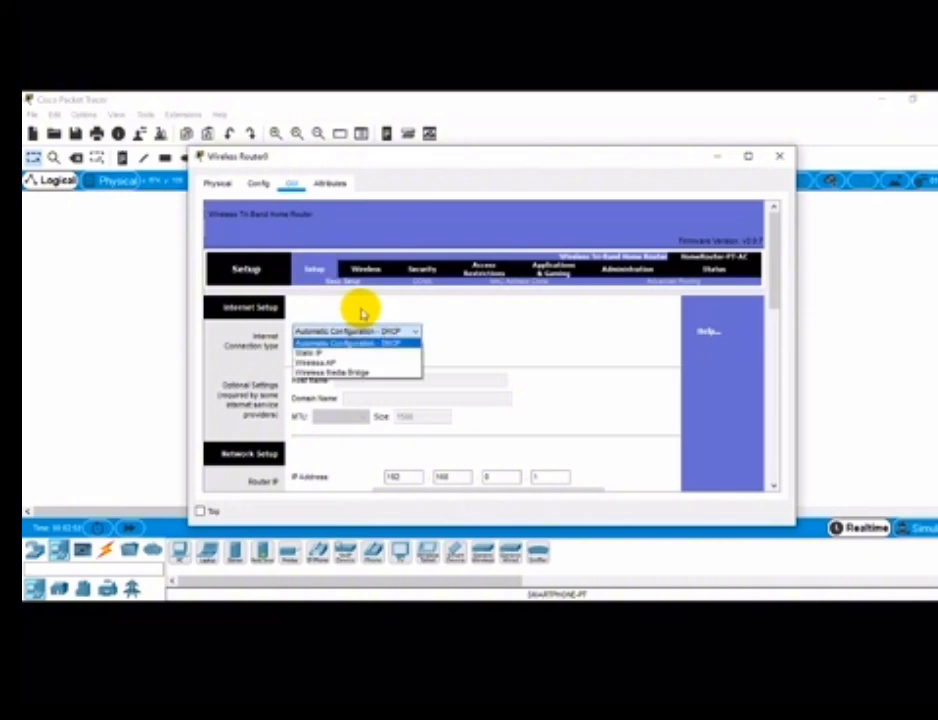
{"action": "left_click", "coordinate": [365, 340]}
{"action": "scroll", "coordinate": [389, 352], "scroll_direction": "down", "scroll_amount": 2}
{"action": "scroll", "coordinate": [389, 352], "scroll_direction": "down", "scroll_amount": 1}
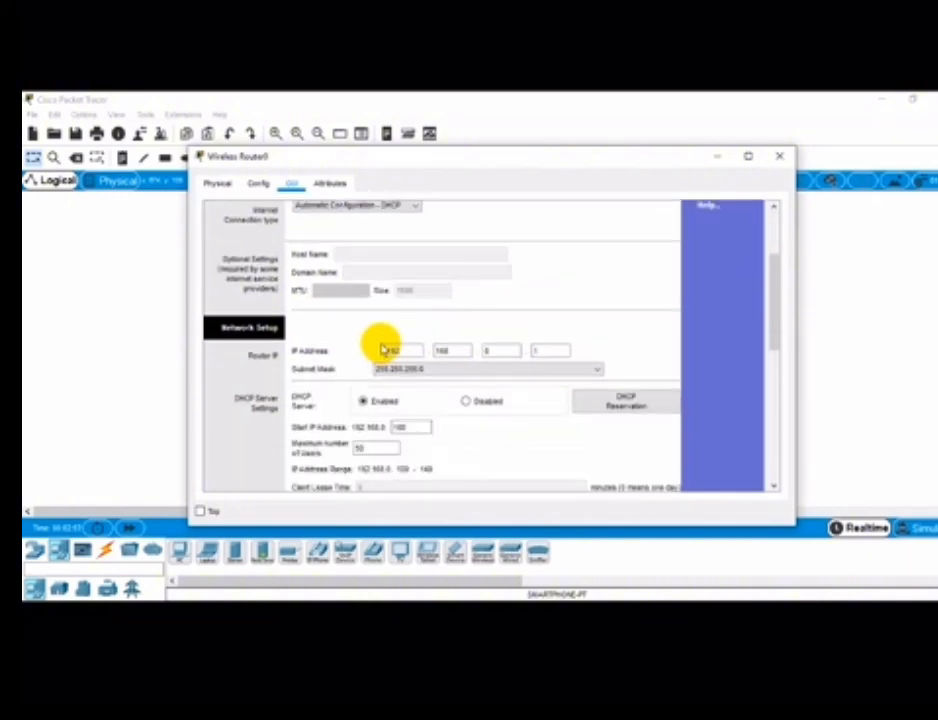
{"action": "scroll", "coordinate": [300, 300], "scroll_direction": "up", "scroll_amount": 3}
{"action": "scroll", "coordinate": [400, 370], "scroll_direction": "down", "scroll_amount": 2}
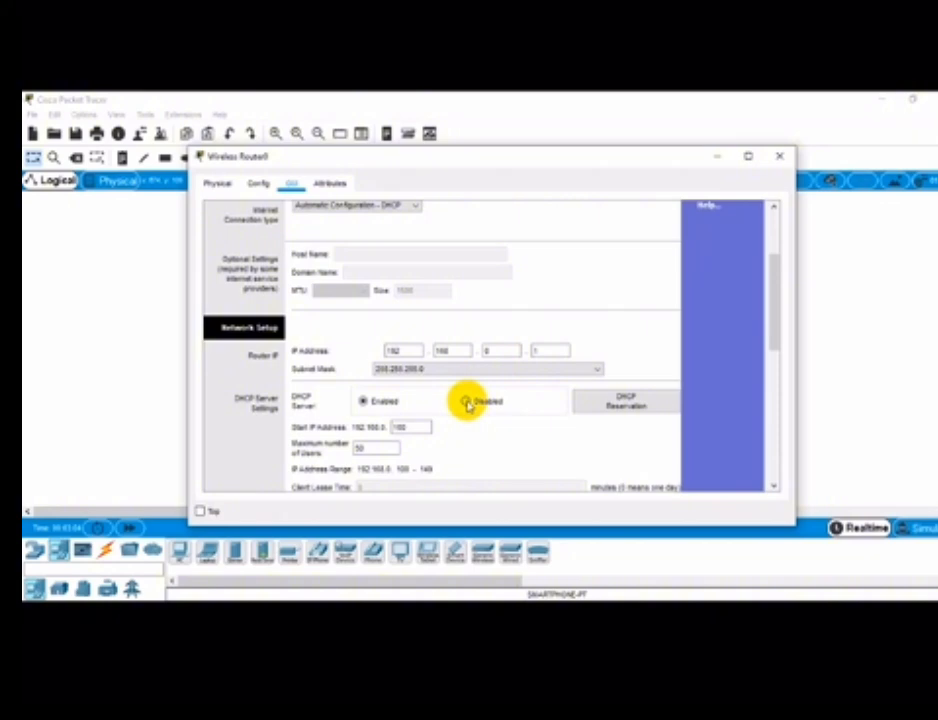
- Disable the router's DHCP server in the network setup and save the settings
{"action": "left_click", "coordinate": [466, 402]}
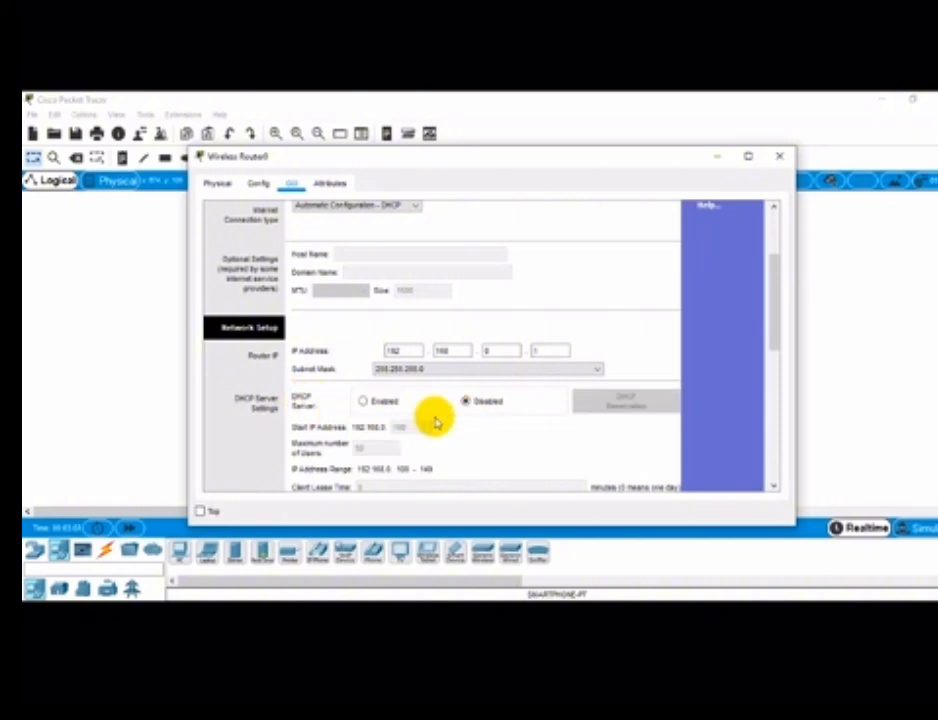
{"action": "scroll", "coordinate": [435, 422], "scroll_direction": "down", "scroll_amount": 10}
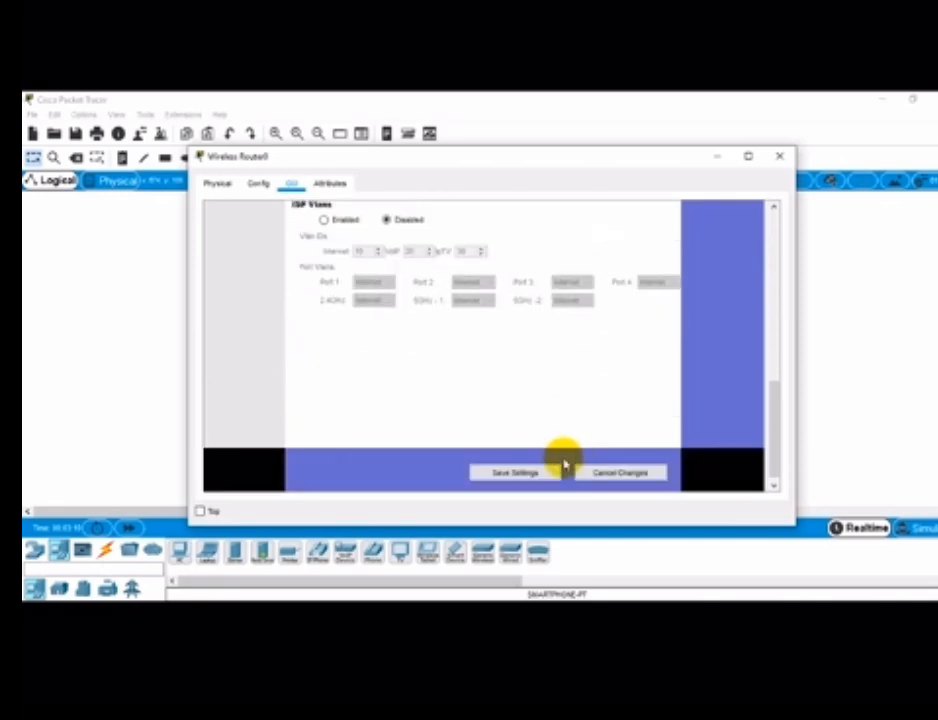
{"action": "left_click", "coordinate": [500, 474]}
- In the router's basic wireless settings, keep the 2.4 GHz network mode on Auto and replace the Default SSID with a custom name
{"action": "scroll", "coordinate": [381, 364], "scroll_direction": "up", "scroll_amount": 6}
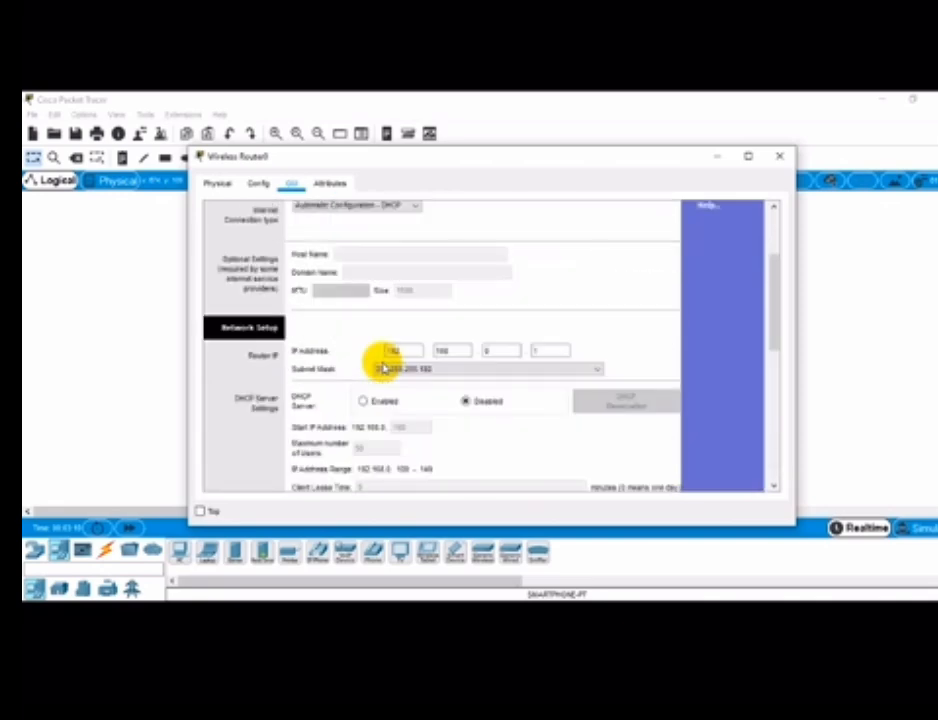
{"action": "scroll", "coordinate": [377, 360], "scroll_direction": "up", "scroll_amount": 3}
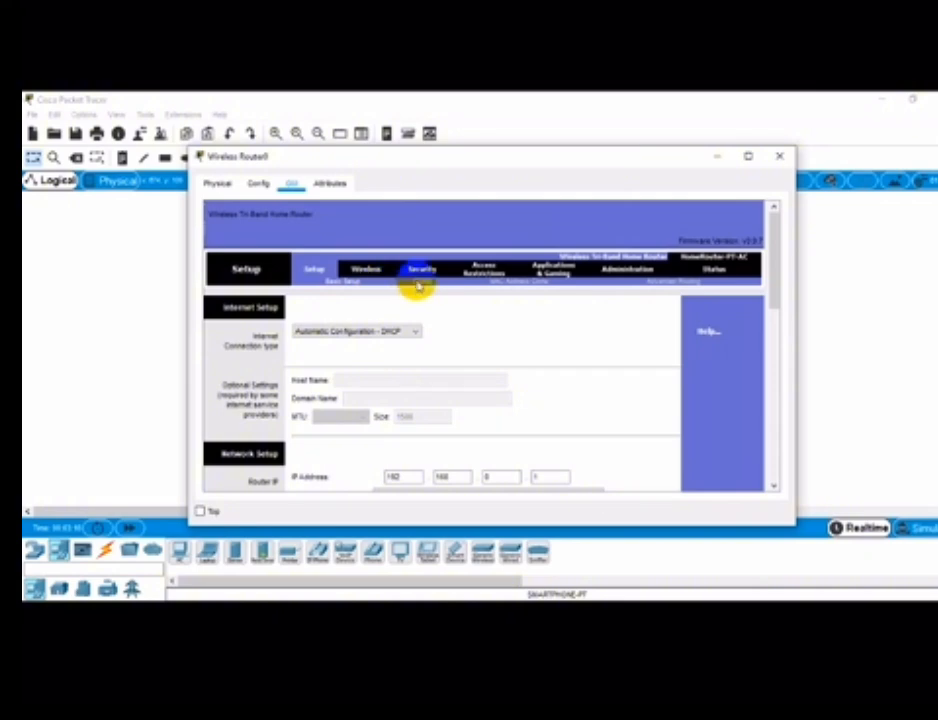
{"action": "left_click", "coordinate": [368, 271]}
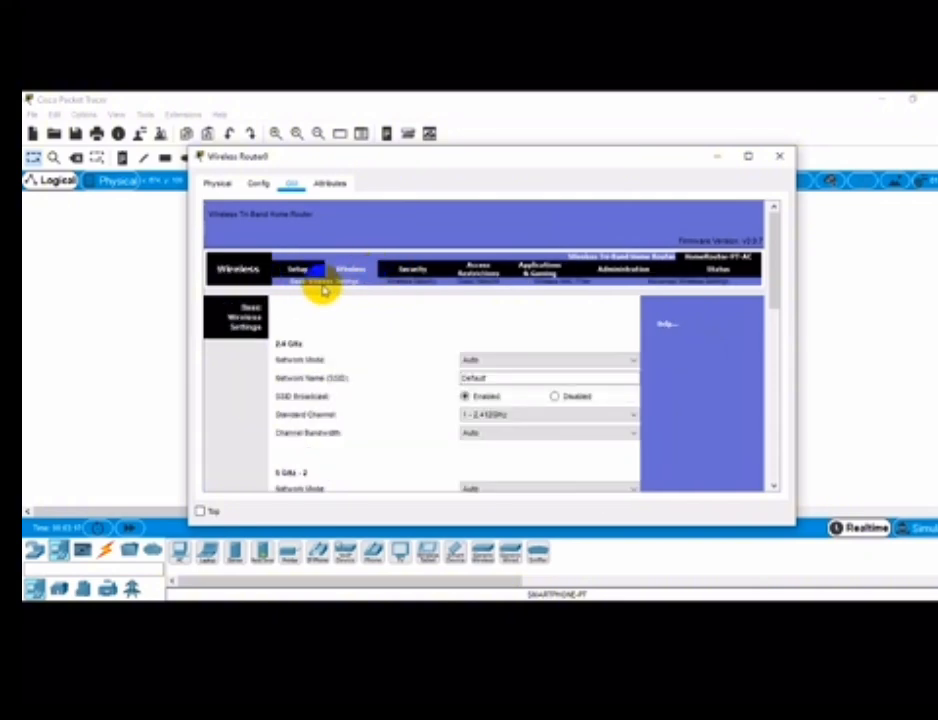
{"action": "left_click", "coordinate": [489, 361]}
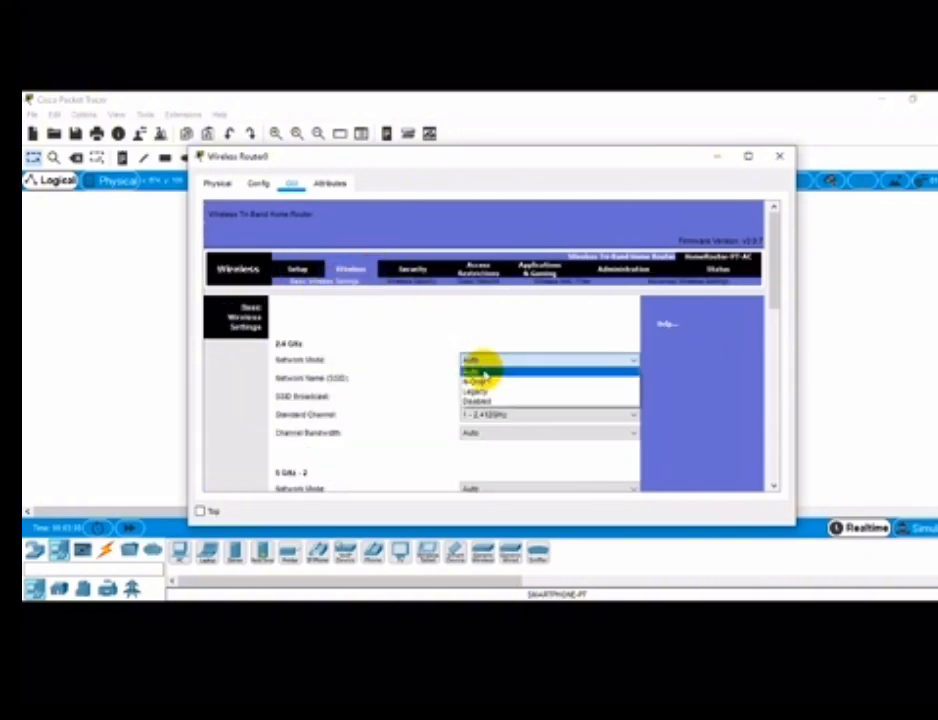
{"action": "left_click", "coordinate": [484, 371]}
{"action": "double_click", "coordinate": [494, 378]}
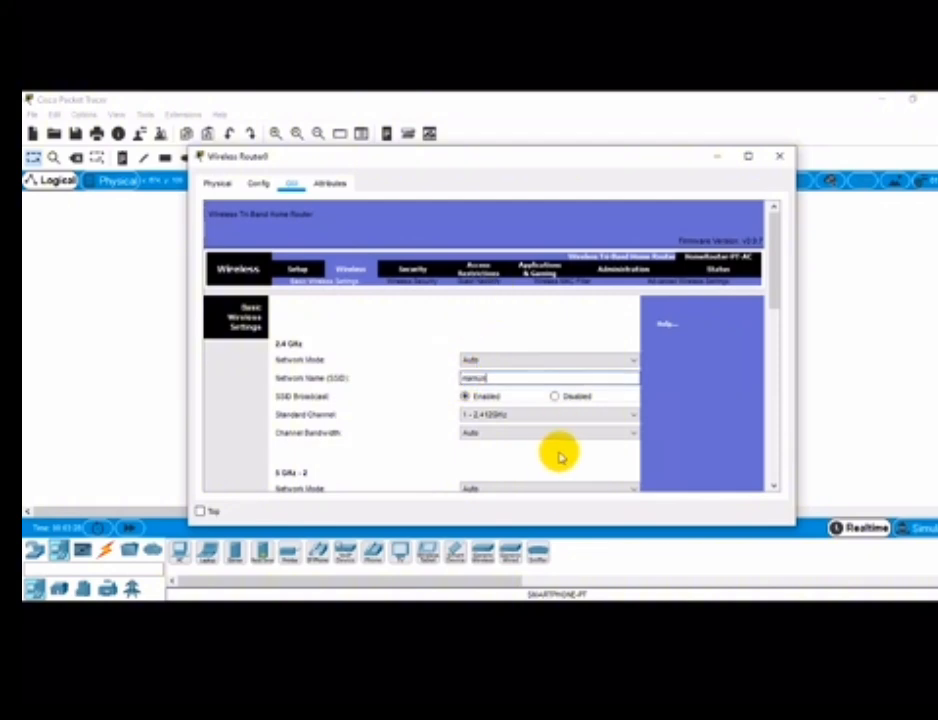
- Replace the Default network name (SSID) of the 5 GHz - 2 band with its own custom name
{"action": "scroll", "coordinate": [558, 458], "scroll_direction": "down", "scroll_amount": 1}
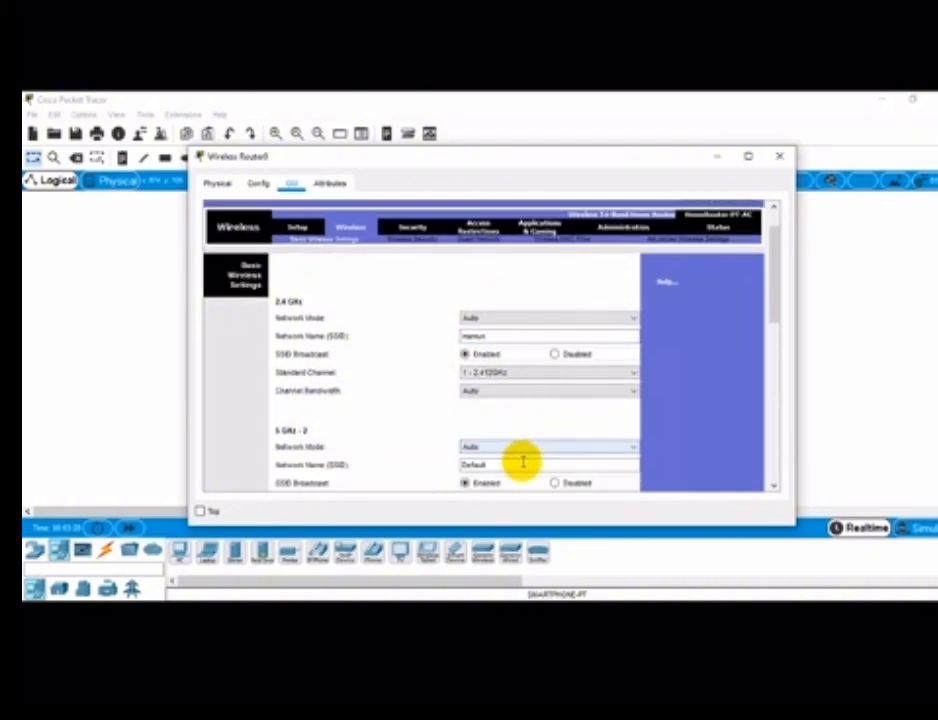
{"action": "scroll", "coordinate": [450, 415], "scroll_direction": "down", "scroll_amount": 1}
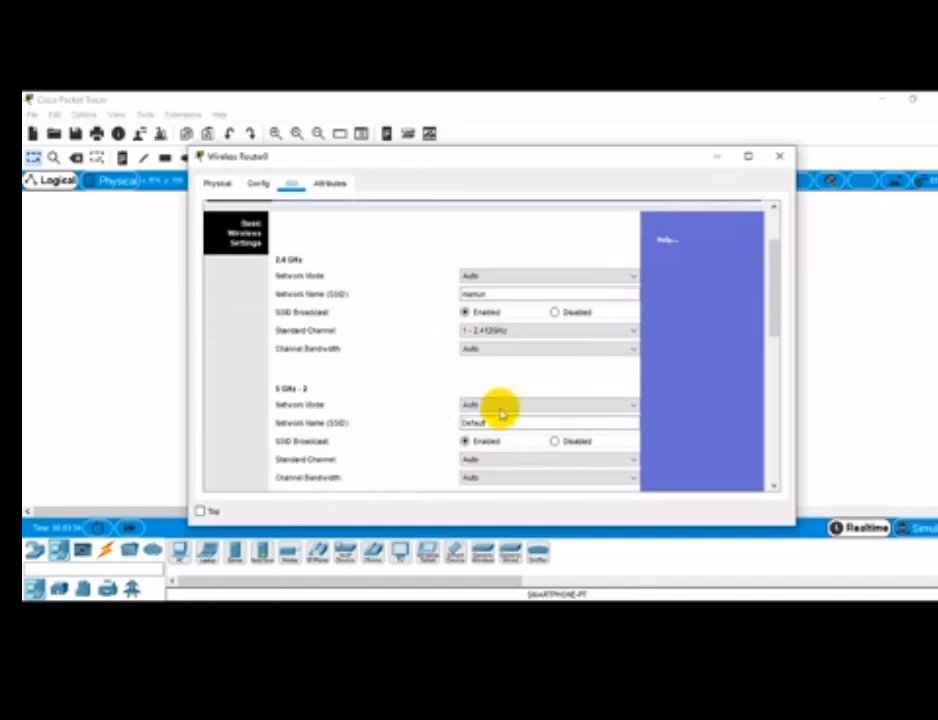
{"action": "left_click", "coordinate": [497, 425]}
{"action": "left_click_drag", "start_coordinate": [497, 425], "coordinate": [455, 423]}
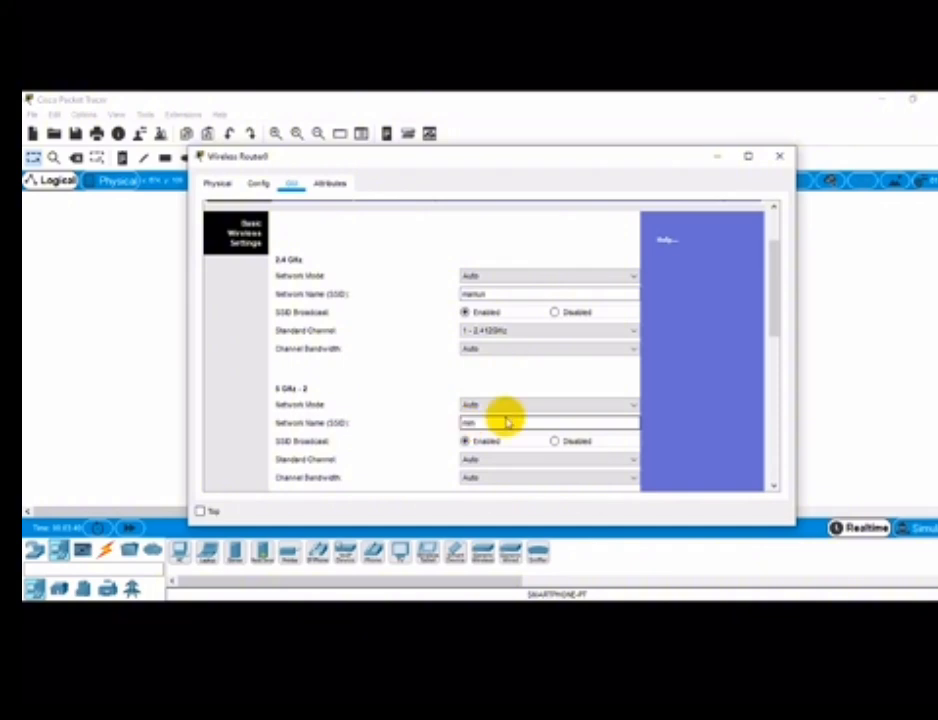
- Give the 5 GHz - 1 band a custom network name (SSID) and save the wireless settings
{"action": "scroll", "coordinate": [534, 437], "scroll_direction": "down", "scroll_amount": 2}
{"action": "scroll", "coordinate": [672, 450], "scroll_direction": "down", "scroll_amount": 2}
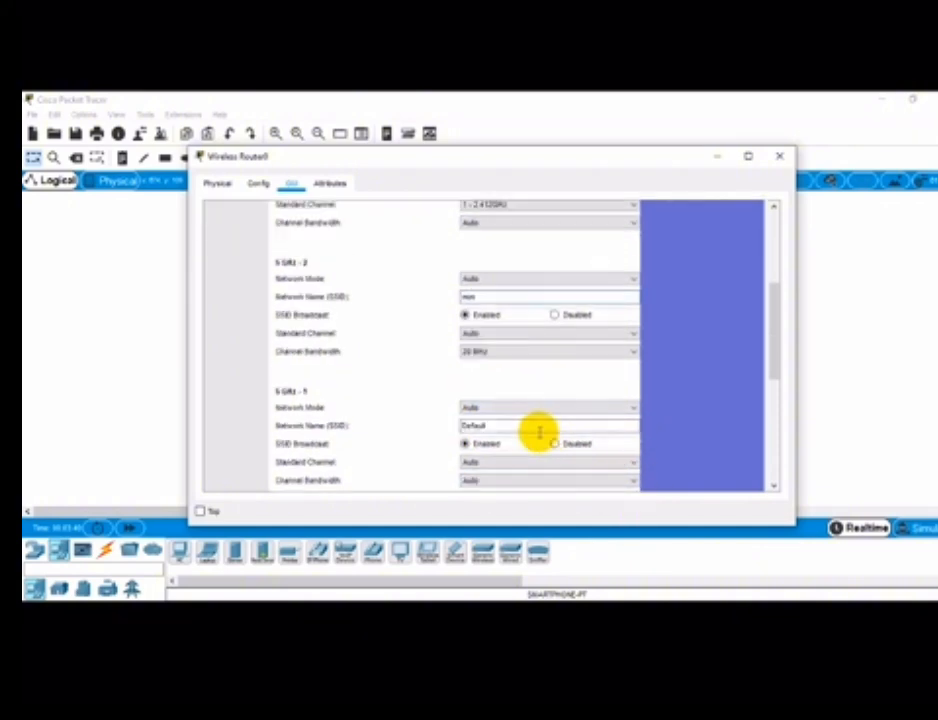
{"action": "left_click_drag", "start_coordinate": [511, 424], "coordinate": [446, 440]}
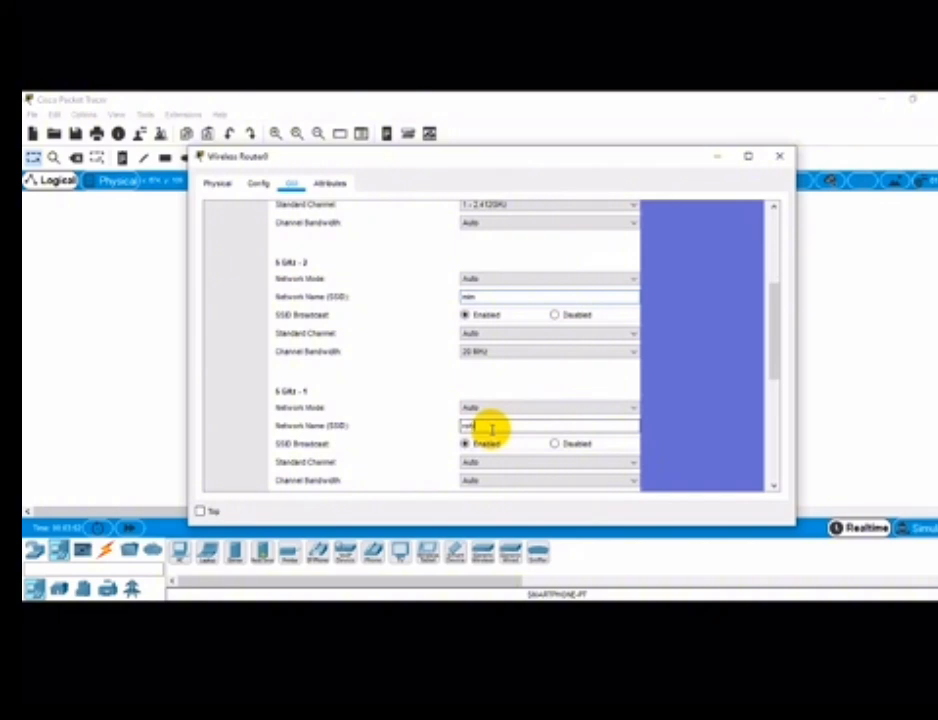
{"action": "type", "text": "netm"}
{"action": "scroll", "coordinate": [601, 425], "scroll_direction": "down", "scroll_amount": 10}
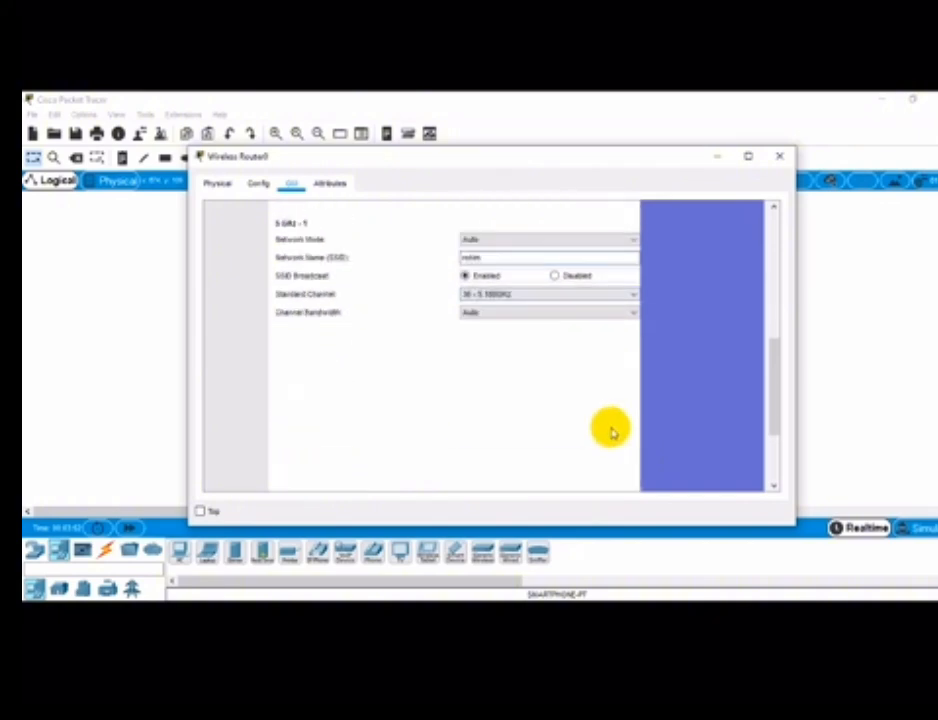
{"action": "left_click", "coordinate": [494, 474]}
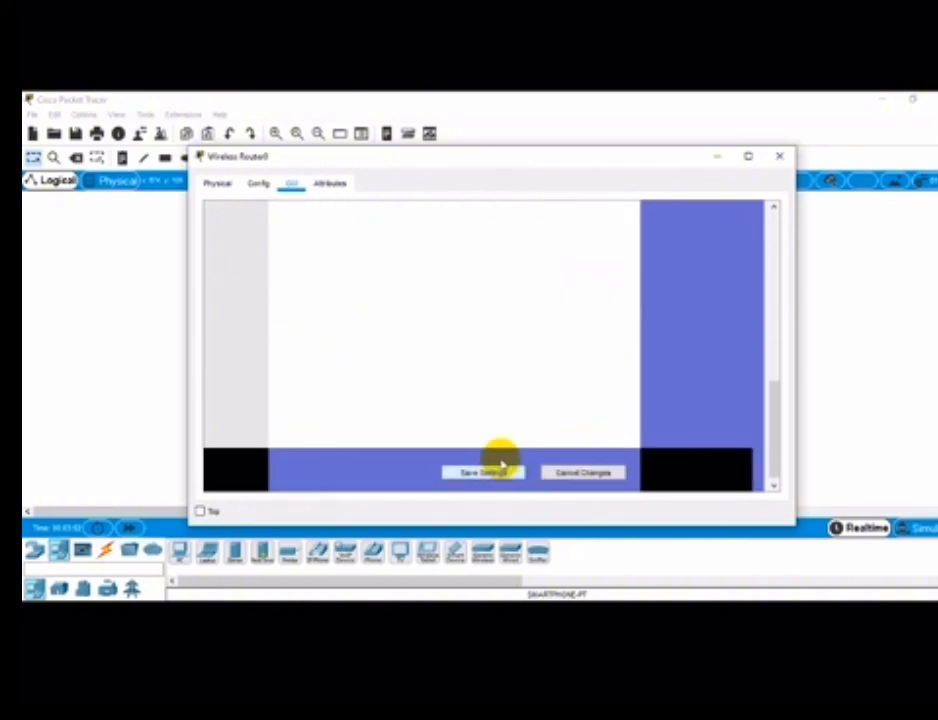
{"action": "scroll", "coordinate": [502, 420], "scroll_direction": "up", "scroll_amount": 3}
{"action": "scroll", "coordinate": [352, 289], "scroll_direction": "up", "scroll_amount": 10}
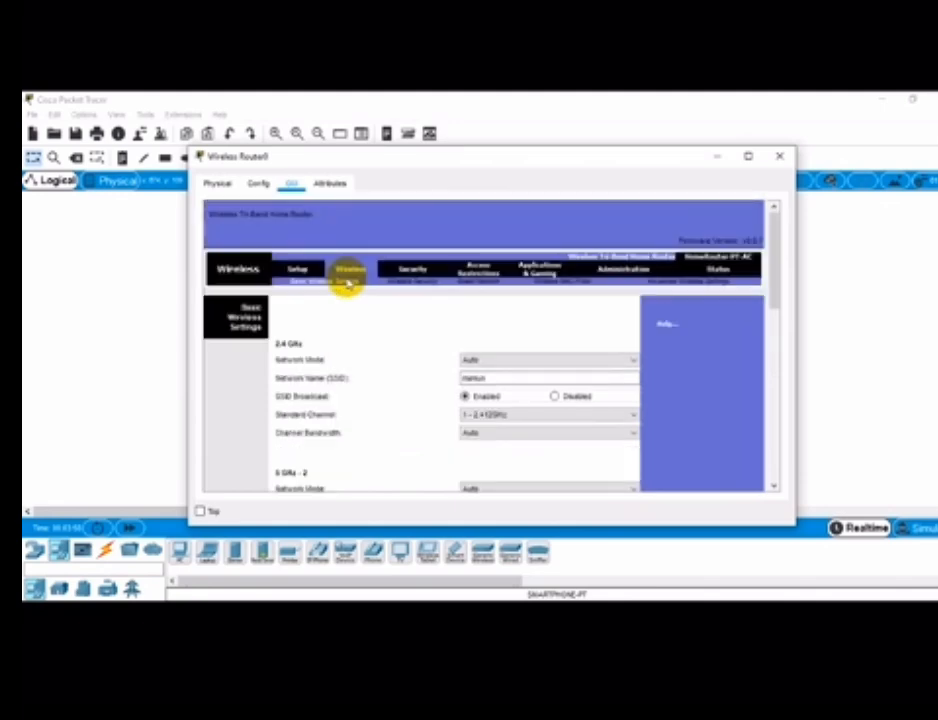
- In the router's wireless security settings, set the 2.4 GHz band to WEP, enter its Key1 security key, and save the settings
{"action": "left_click", "coordinate": [420, 285]}
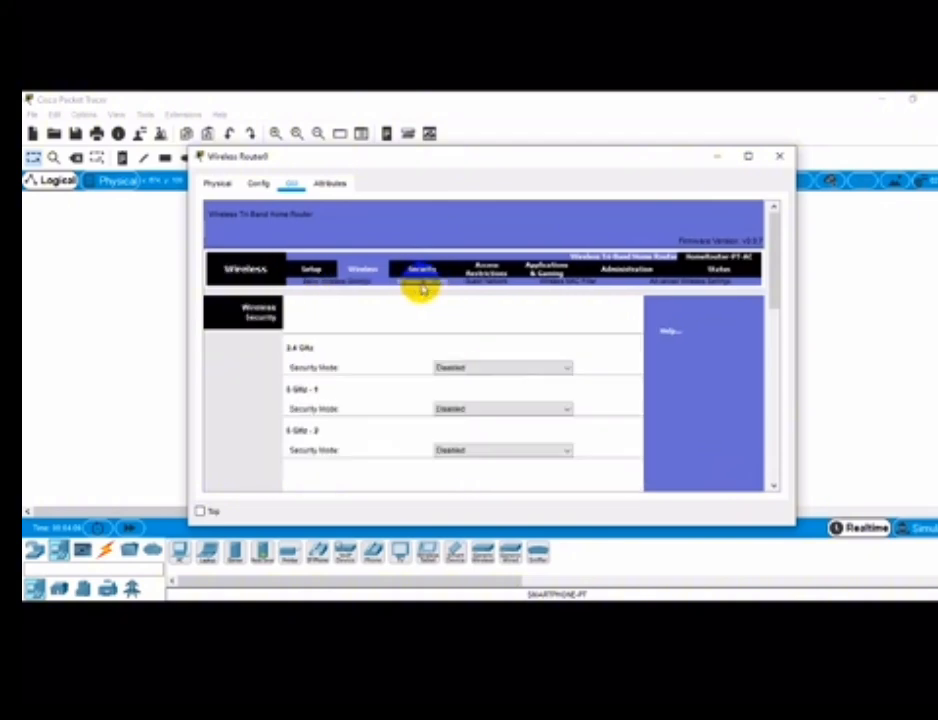
{"action": "left_click", "coordinate": [542, 372]}
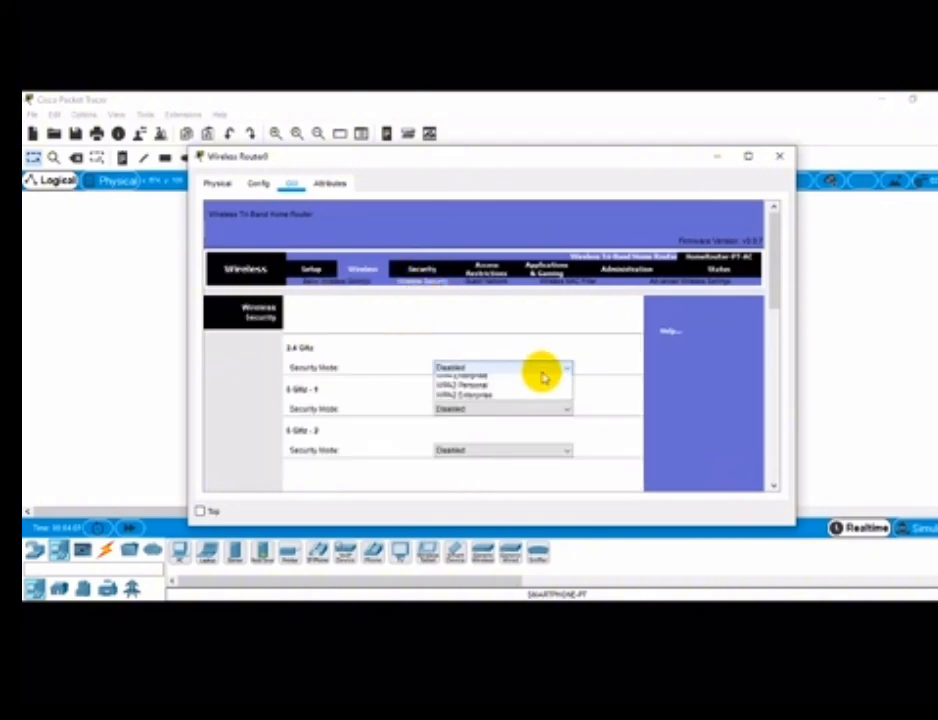
{"action": "left_click", "coordinate": [468, 388]}
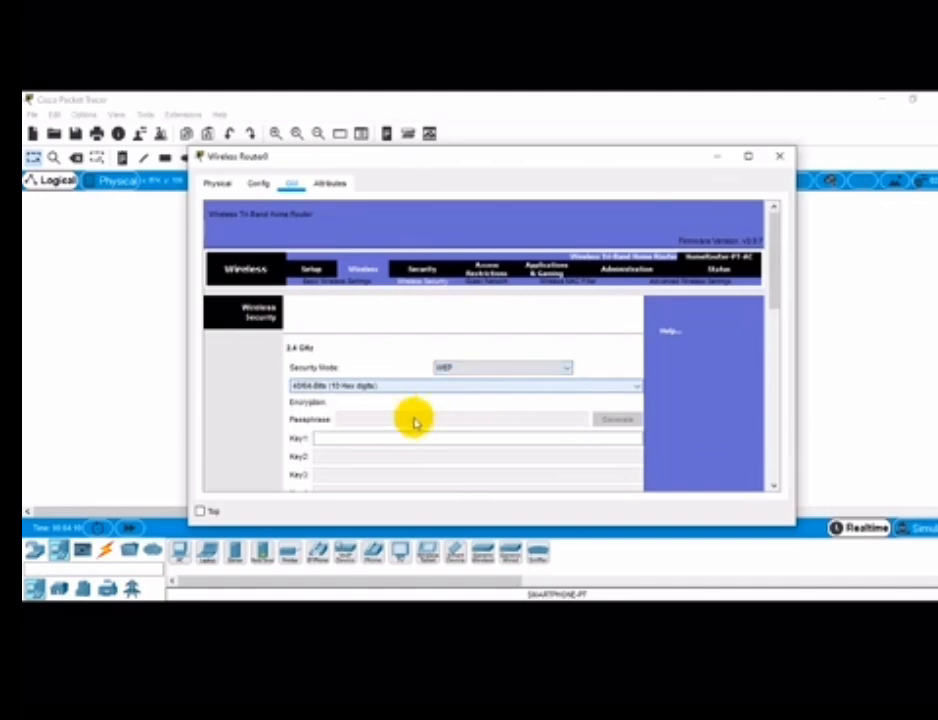
{"action": "left_click", "coordinate": [362, 438]}
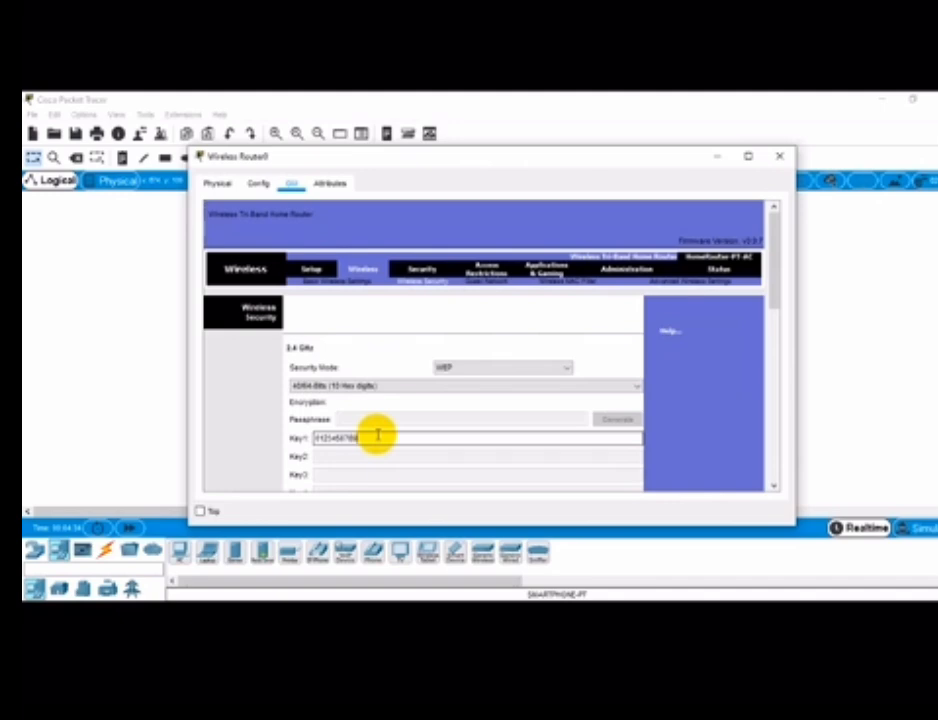
{"action": "scroll", "coordinate": [446, 419], "scroll_direction": "down", "scroll_amount": 12}
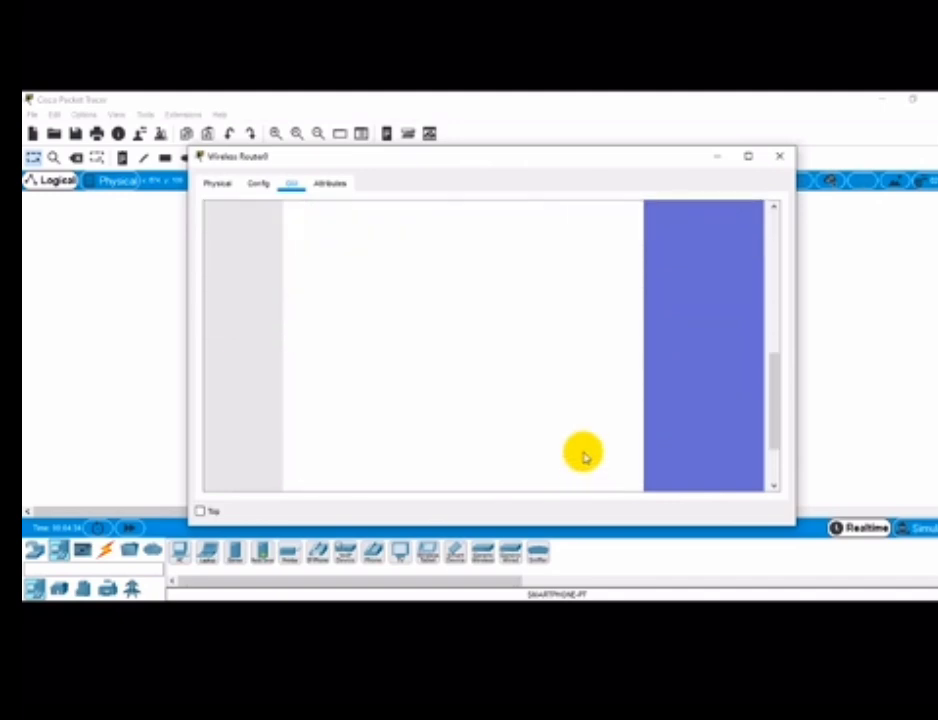
{"action": "left_click", "coordinate": [523, 467]}
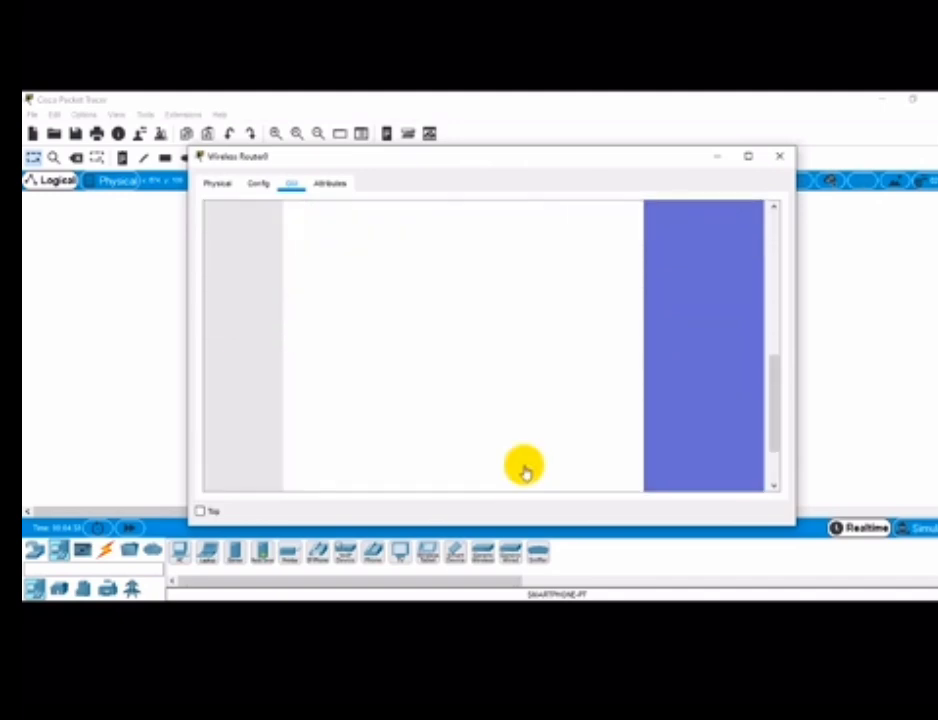
- Set the 5 GHz - 1 band's security mode to WEP, enter its Key1 security key, and save the settings
{"action": "left_click", "coordinate": [510, 422]}
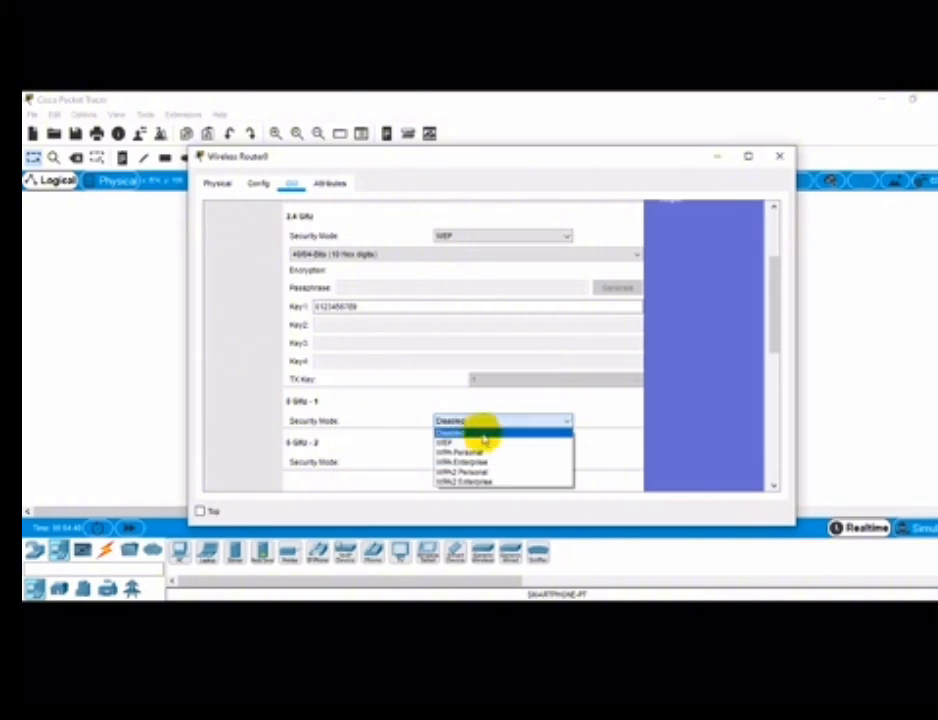
{"action": "left_click", "coordinate": [466, 444]}
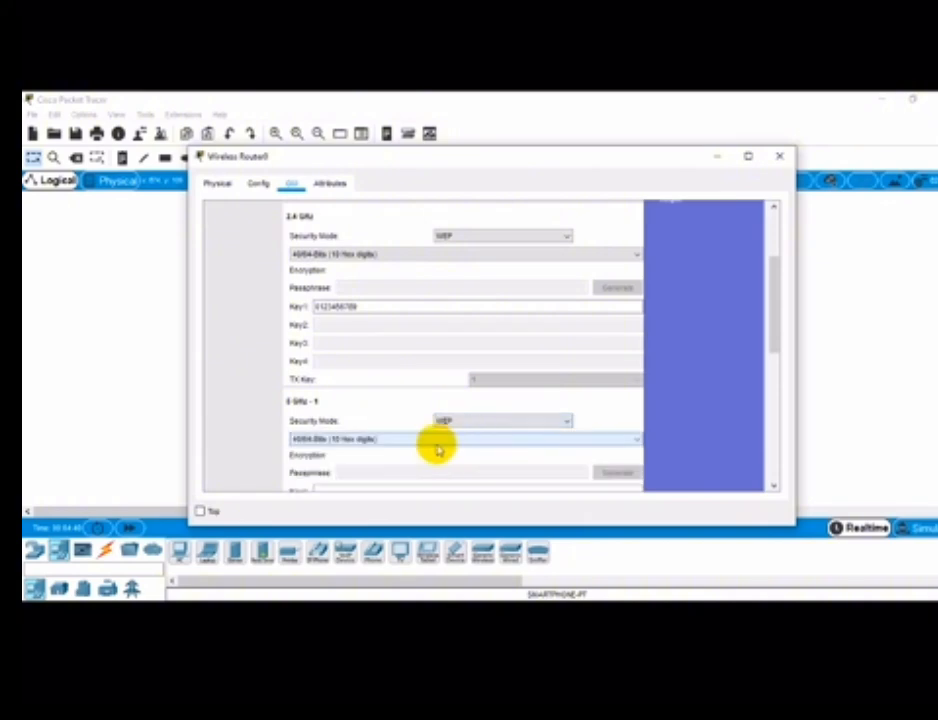
{"action": "scroll", "coordinate": [433, 455], "scroll_direction": "down", "scroll_amount": 1}
{"action": "left_click", "coordinate": [354, 451]}
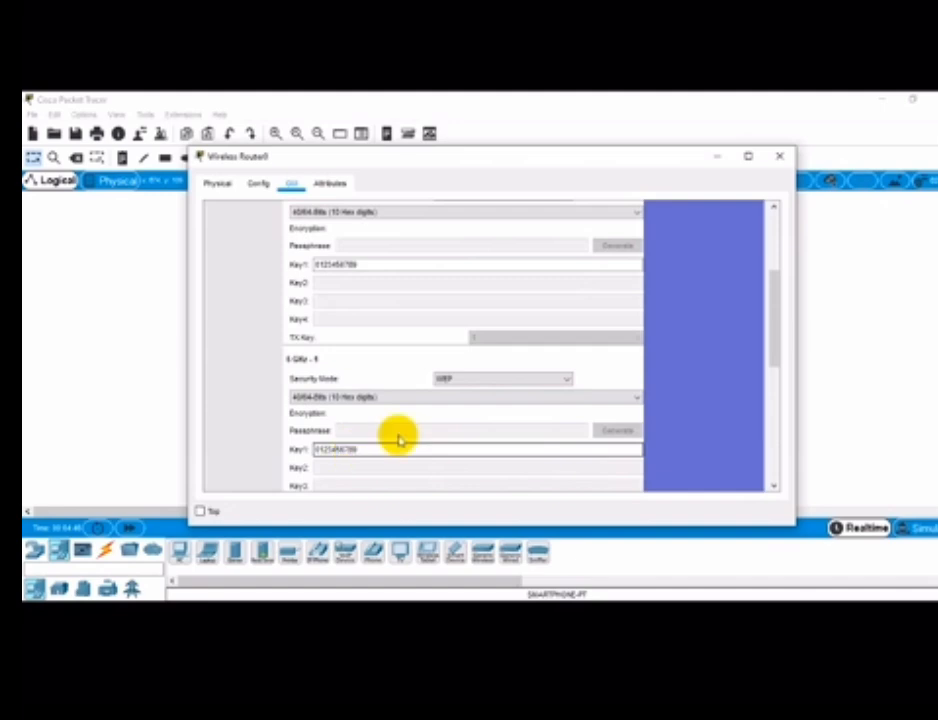
{"action": "scroll", "coordinate": [420, 432], "scroll_direction": "down", "scroll_amount": 10}
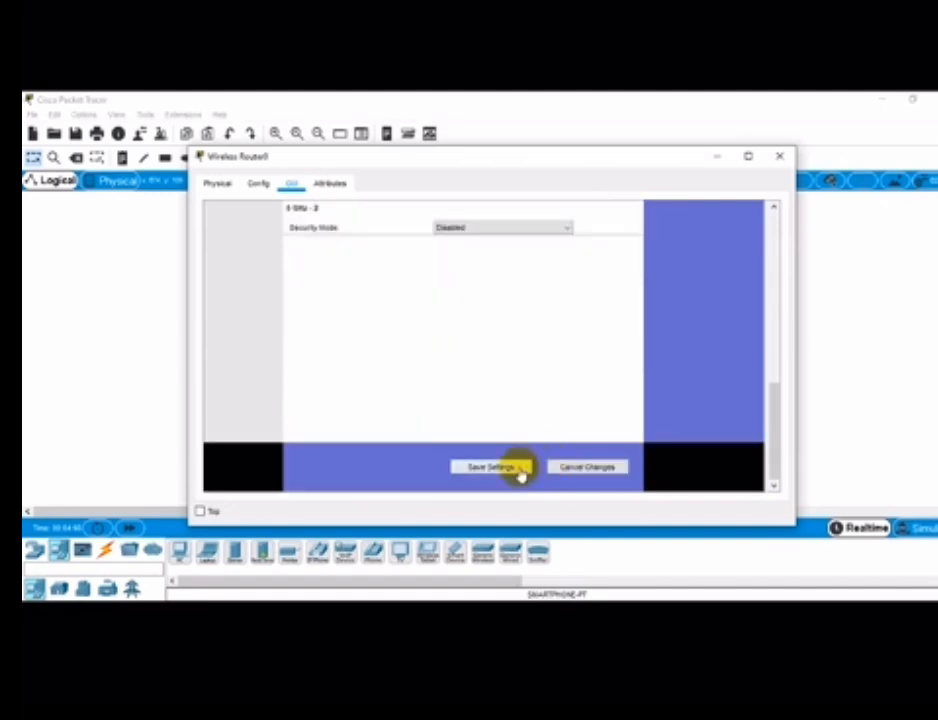
{"action": "left_click", "coordinate": [512, 463]}
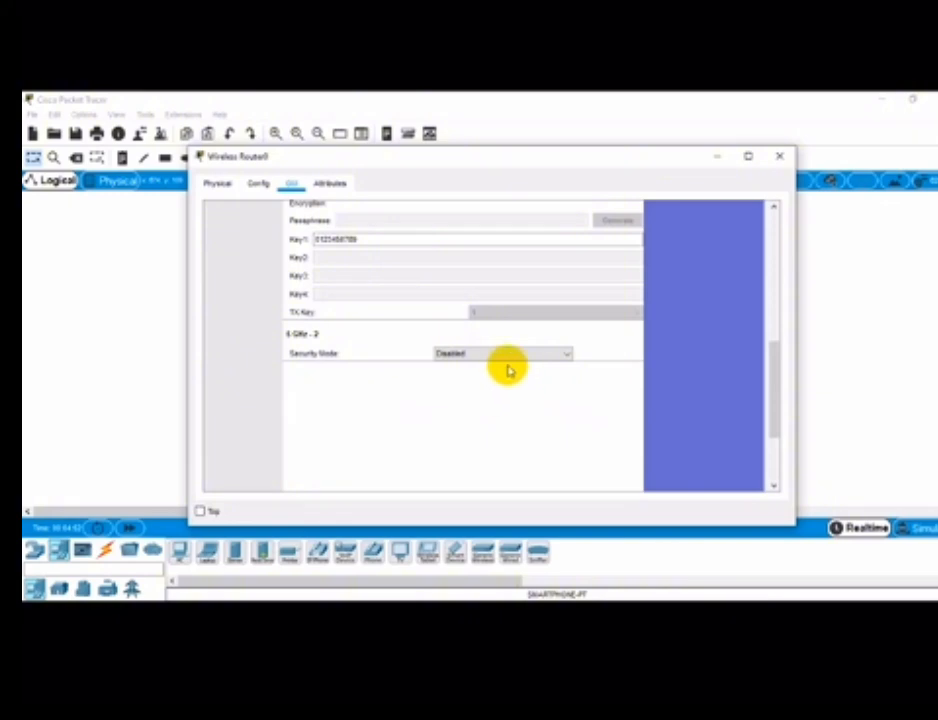
- Set the 5 GHz - 2 band's security mode to WEP, enter its Key1 security key, and close the router's window
{"action": "left_click", "coordinate": [509, 355]}
{"action": "left_click", "coordinate": [452, 377]}
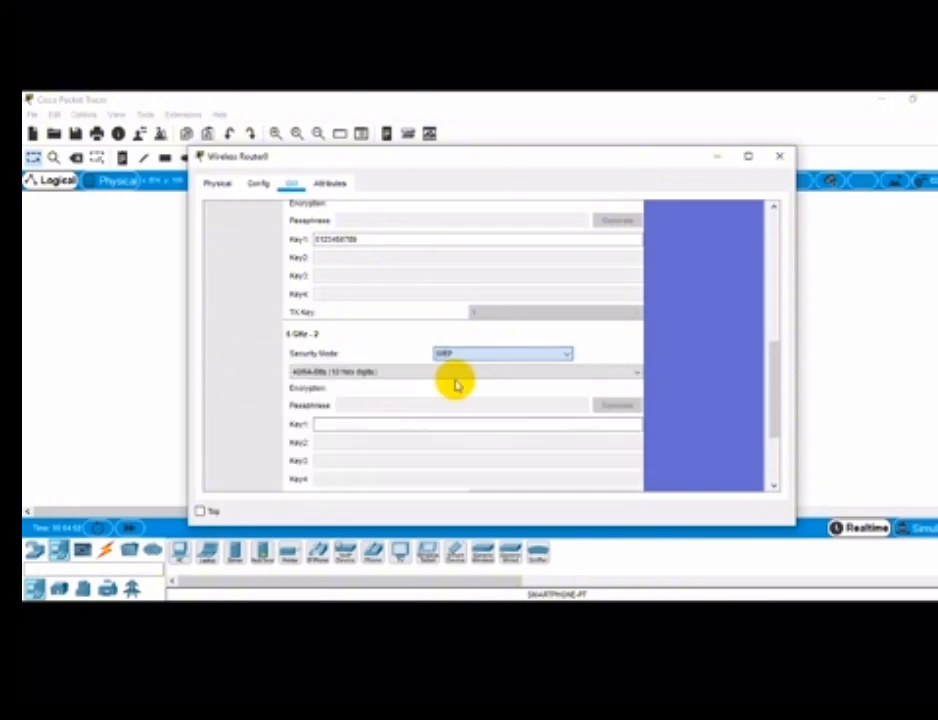
{"action": "left_click", "coordinate": [393, 425]}
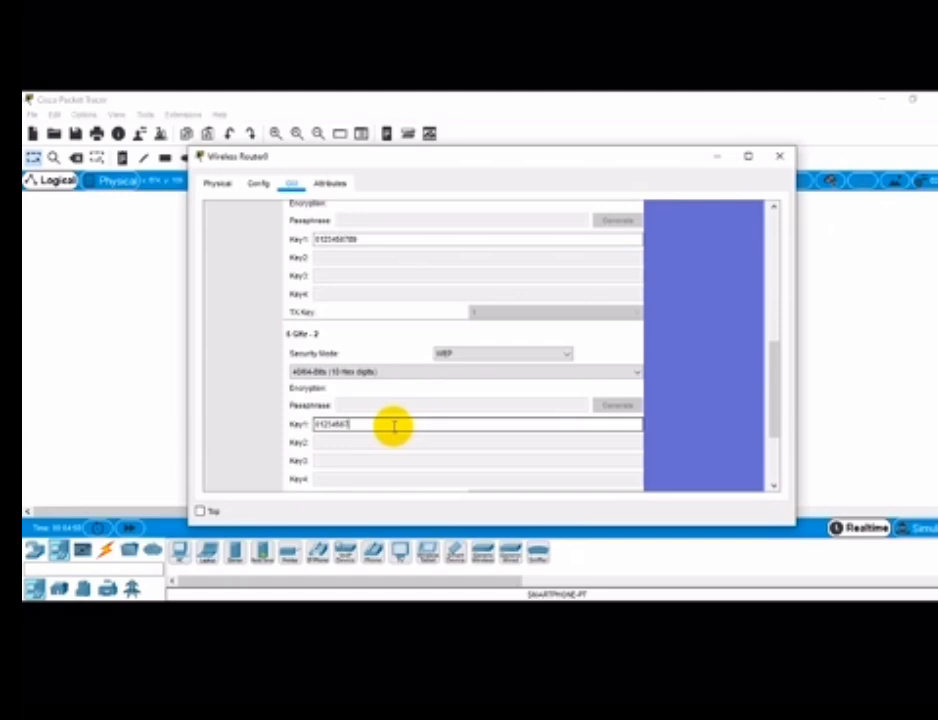
{"action": "scroll", "coordinate": [395, 427], "scroll_direction": "down", "scroll_amount": 3}
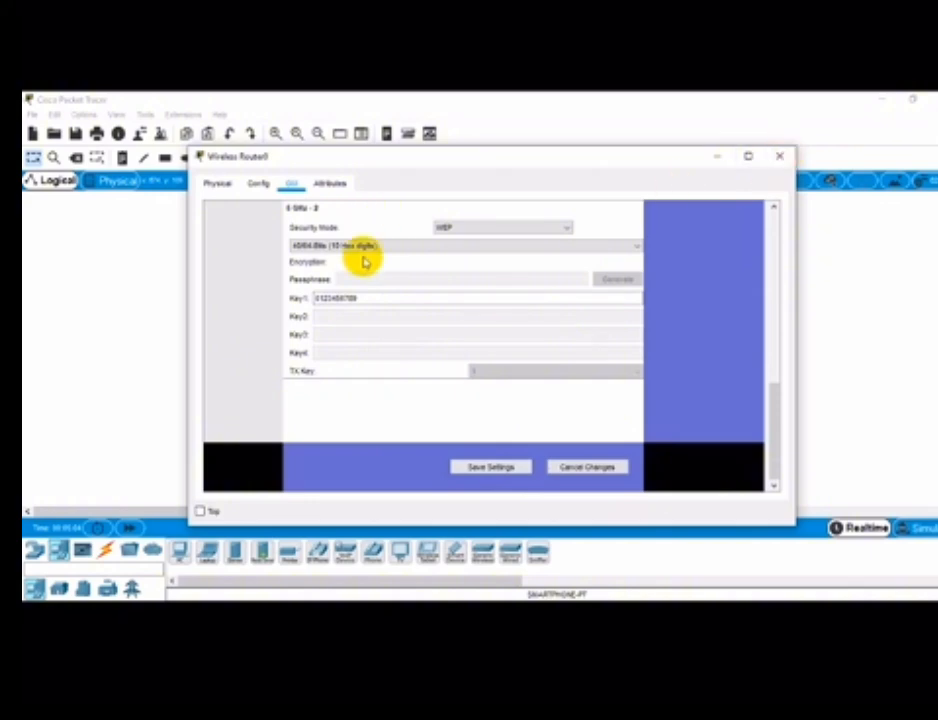
{"action": "left_click", "coordinate": [252, 185]}
{"action": "left_click", "coordinate": [781, 157]}
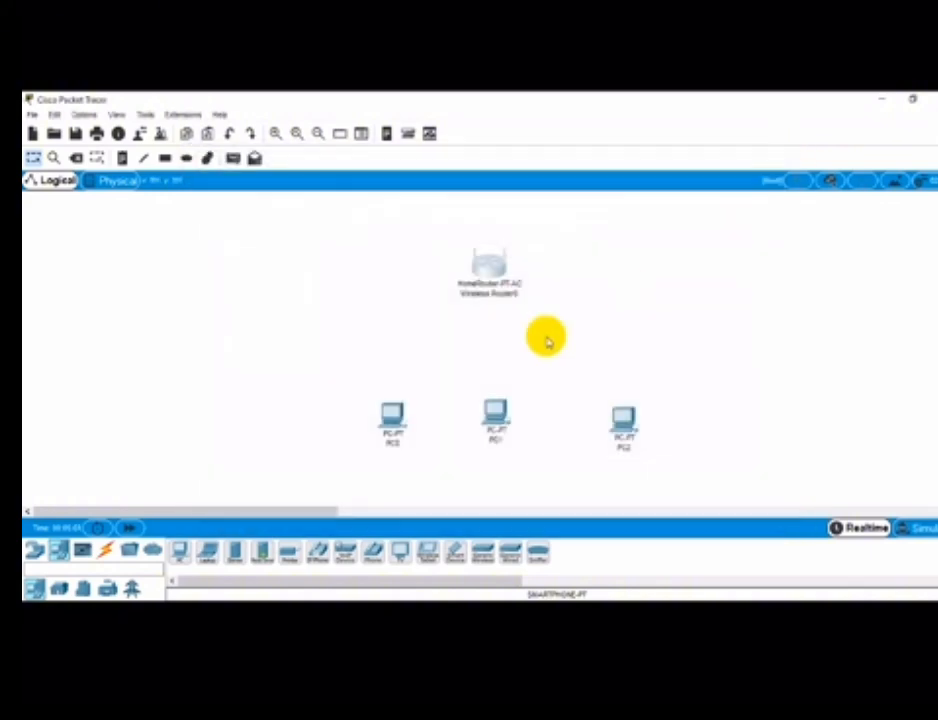
- Open PC0's physical device view and switch the PC's power off
{"action": "left_click", "coordinate": [394, 420]}
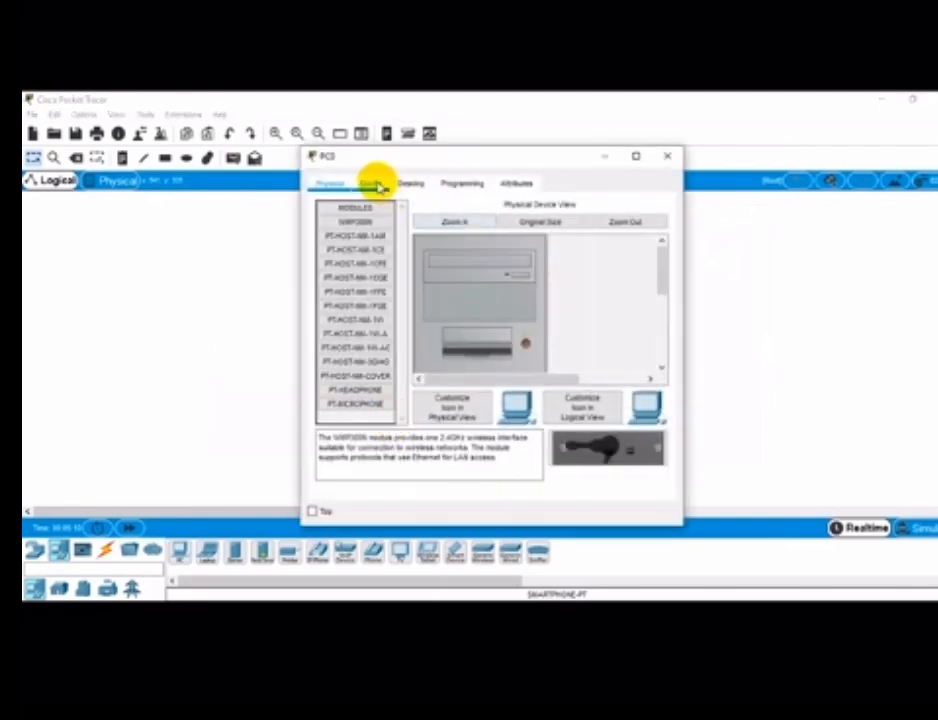
{"action": "left_click", "coordinate": [627, 221]}
{"action": "left_click", "coordinate": [627, 221]}
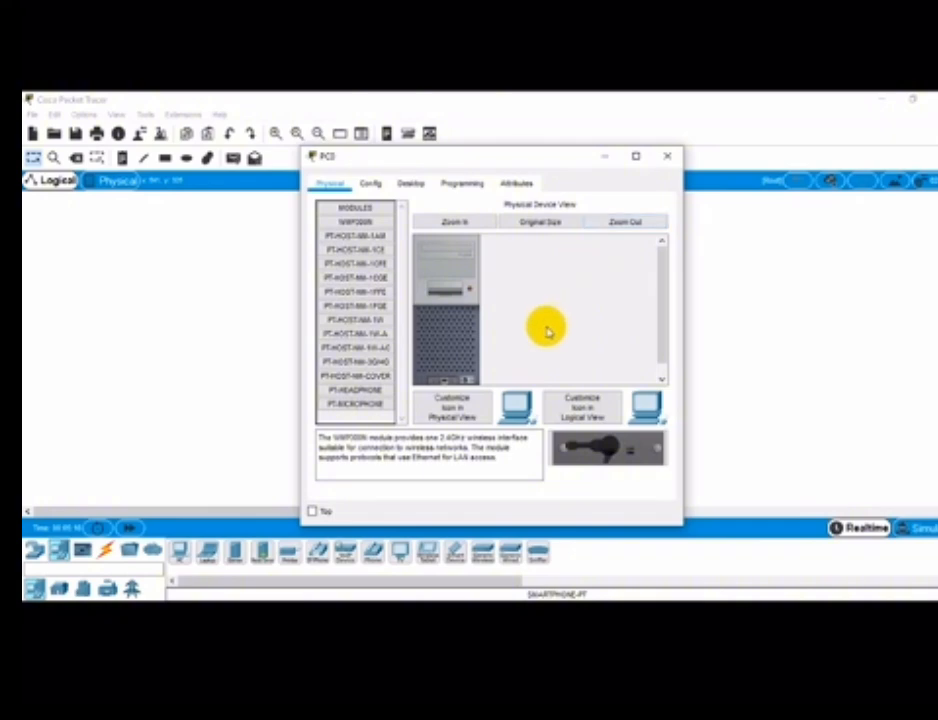
{"action": "scroll", "coordinate": [548, 332], "scroll_direction": "down", "scroll_amount": 1}
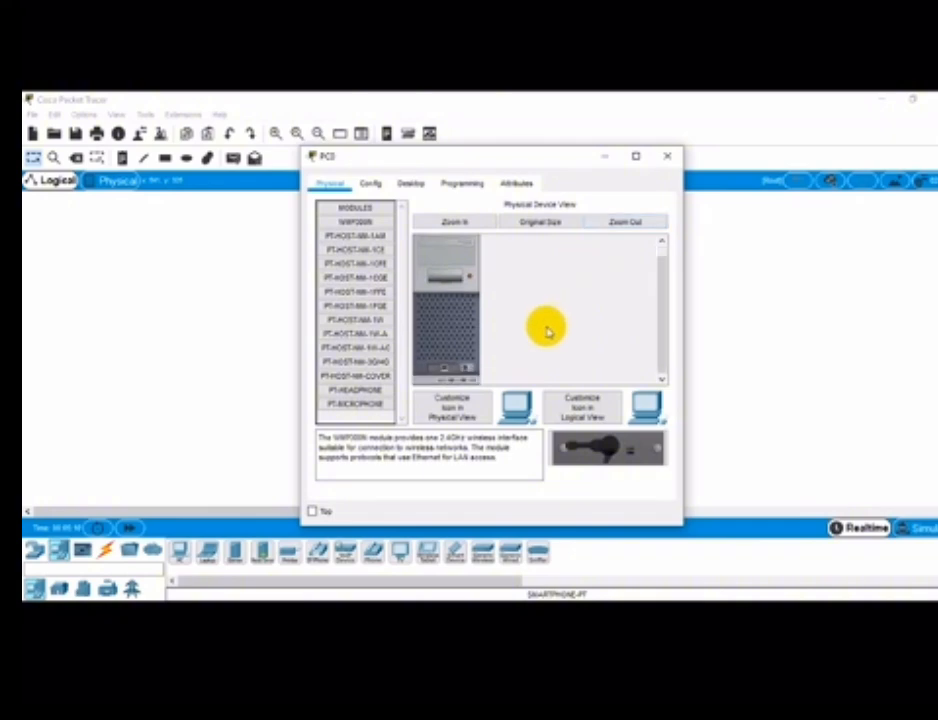
{"action": "left_click", "coordinate": [493, 223]}
{"action": "left_click_drag", "start_coordinate": [663, 313], "coordinate": [624, 383]}
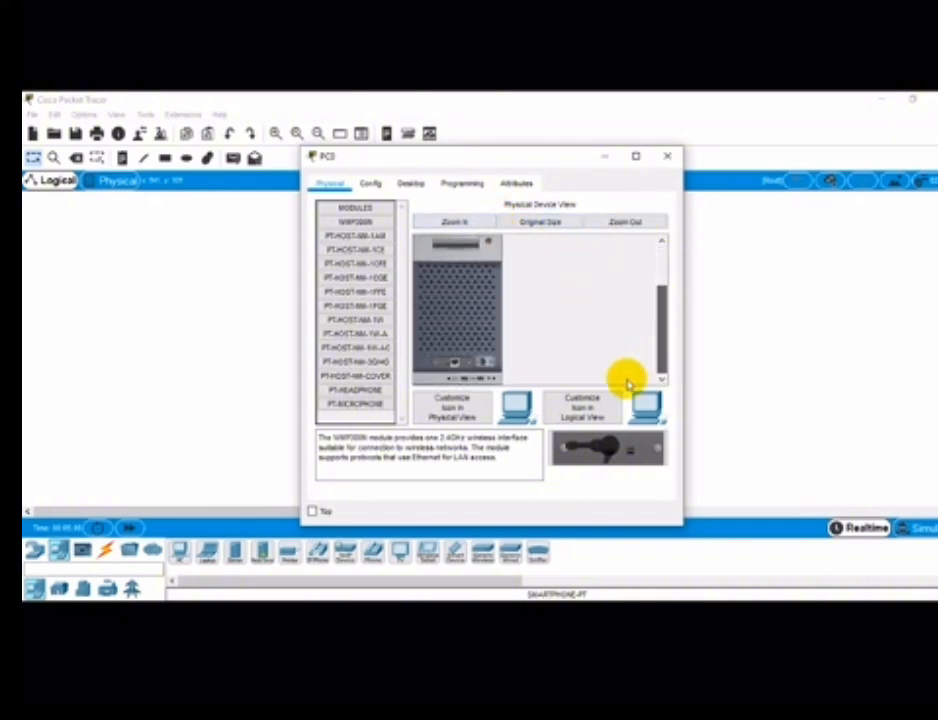
{"action": "left_click", "coordinate": [504, 248]}
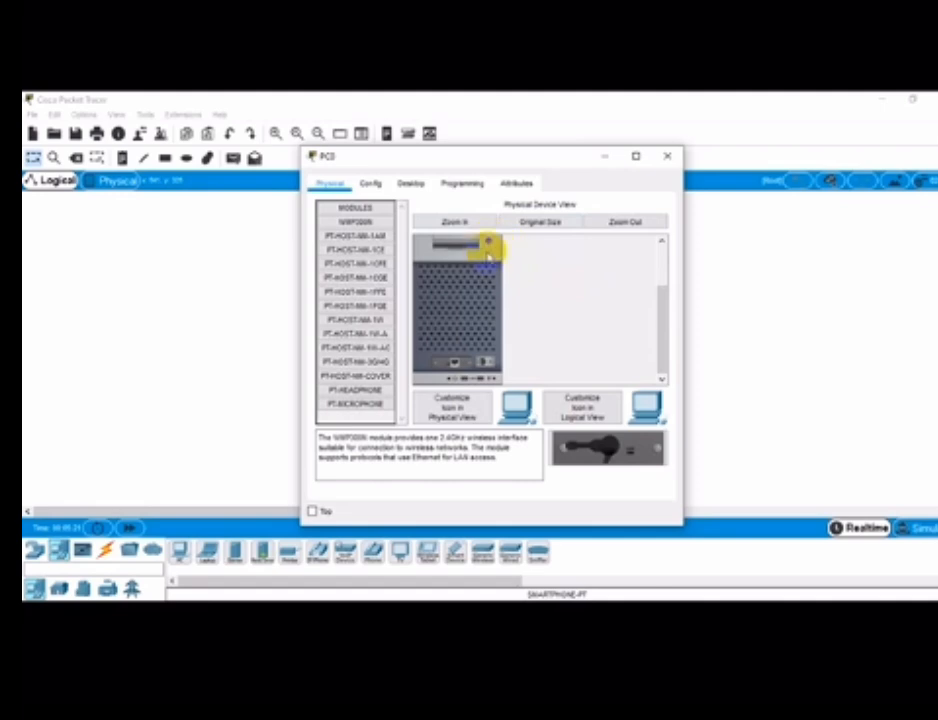
{"action": "scroll", "coordinate": [490, 256], "scroll_direction": "up", "scroll_amount": 3}
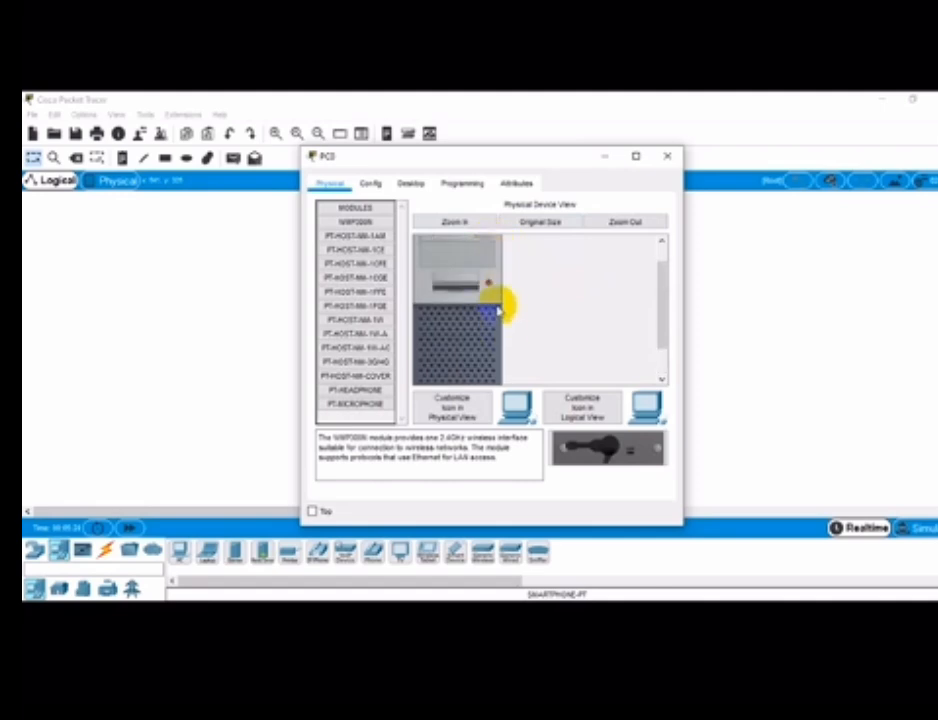
{"action": "scroll", "coordinate": [497, 311], "scroll_direction": "up", "scroll_amount": 1}
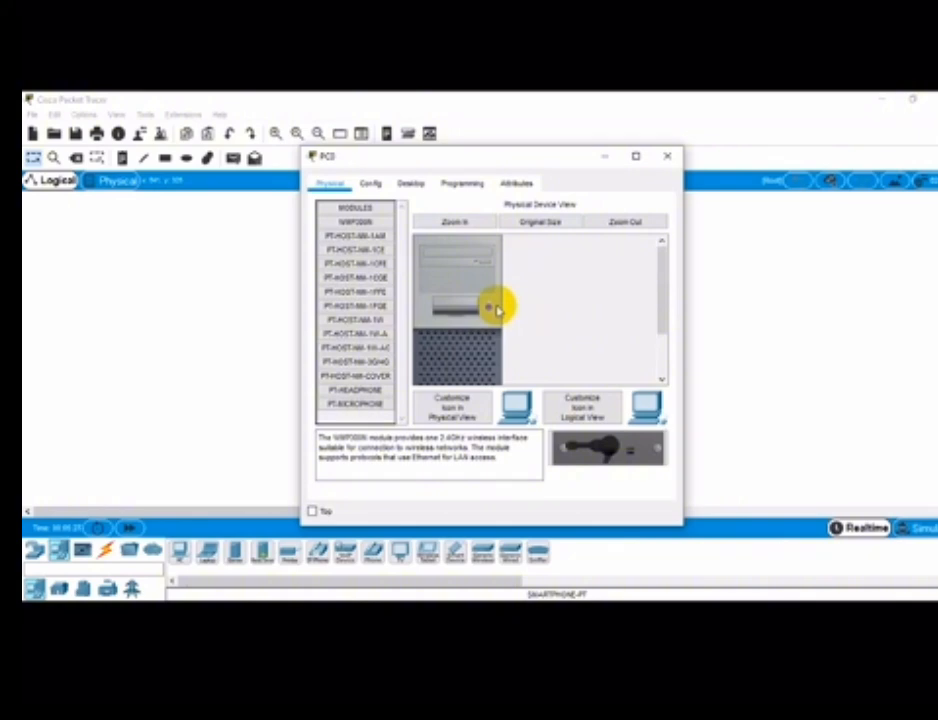
{"action": "scroll", "coordinate": [497, 311], "scroll_direction": "down", "scroll_amount": 2}
{"action": "scroll", "coordinate": [496, 312], "scroll_direction": "up", "scroll_amount": 2}
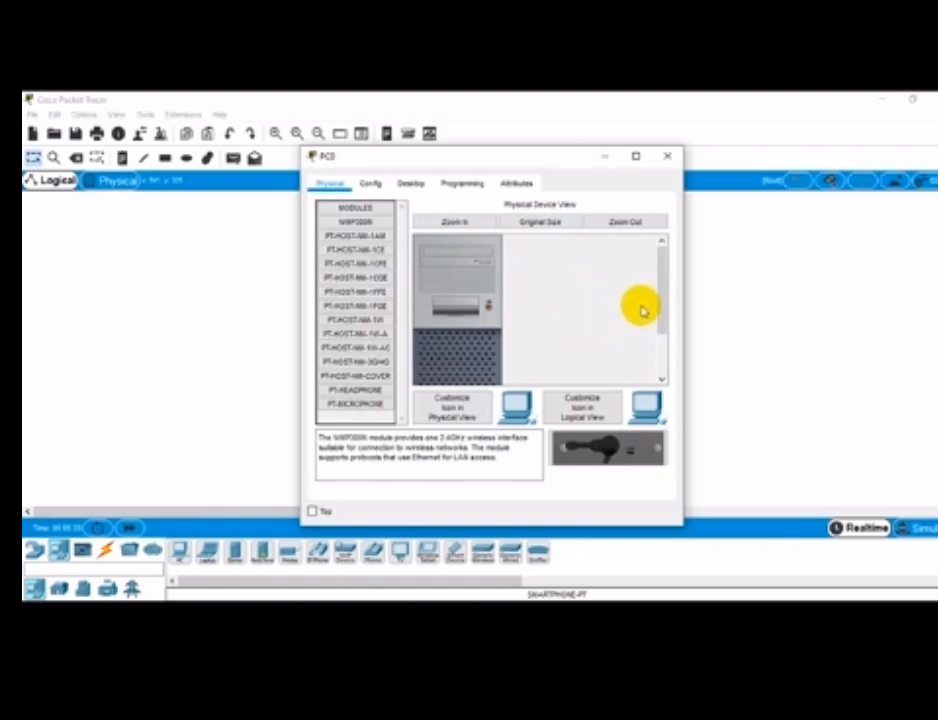
- Replace PC0's installed network module with the WMP300N wireless module and power the PC back on
{"action": "left_click_drag", "start_coordinate": [658, 299], "coordinate": [680, 402]}
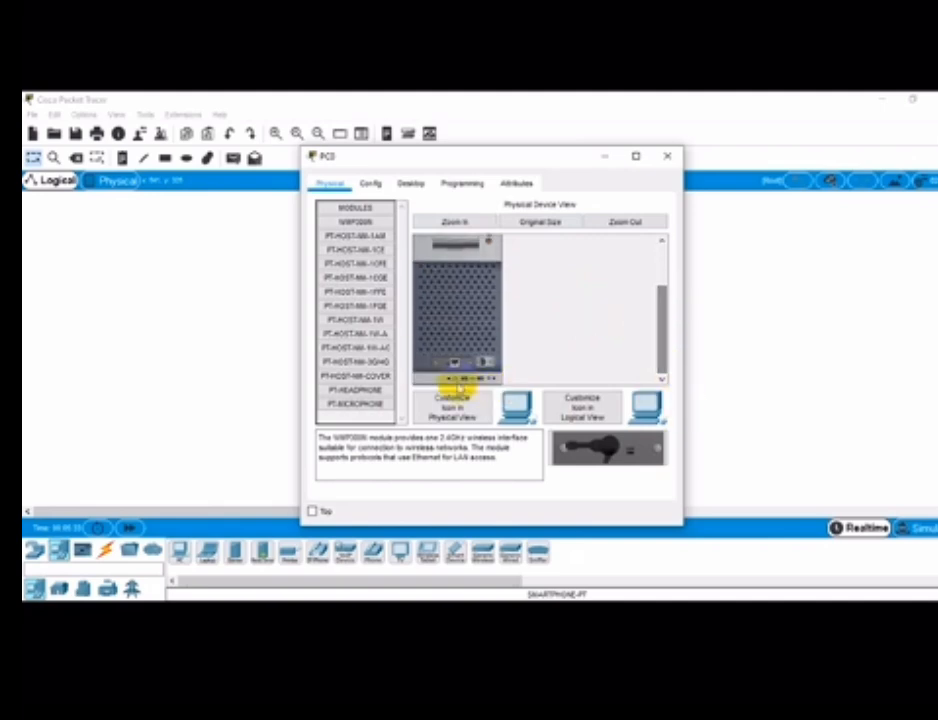
{"action": "left_click_drag", "start_coordinate": [461, 361], "coordinate": [361, 419]}
{"action": "left_click", "coordinate": [366, 222]}
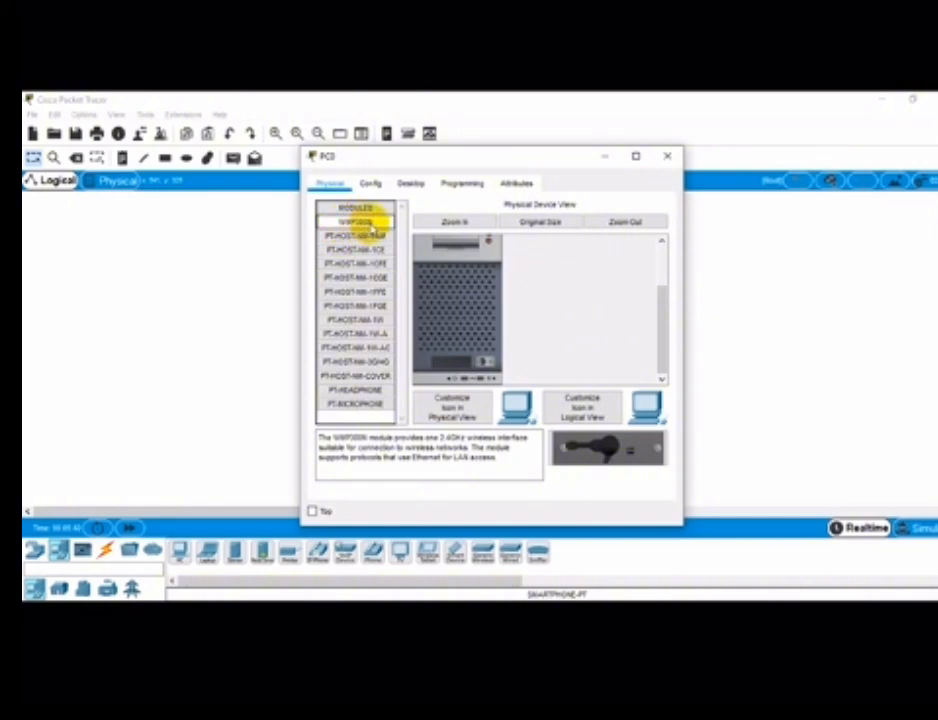
{"action": "left_click_drag", "start_coordinate": [370, 222], "coordinate": [523, 352]}
{"action": "scroll", "coordinate": [523, 345], "scroll_direction": "up", "scroll_amount": 5}
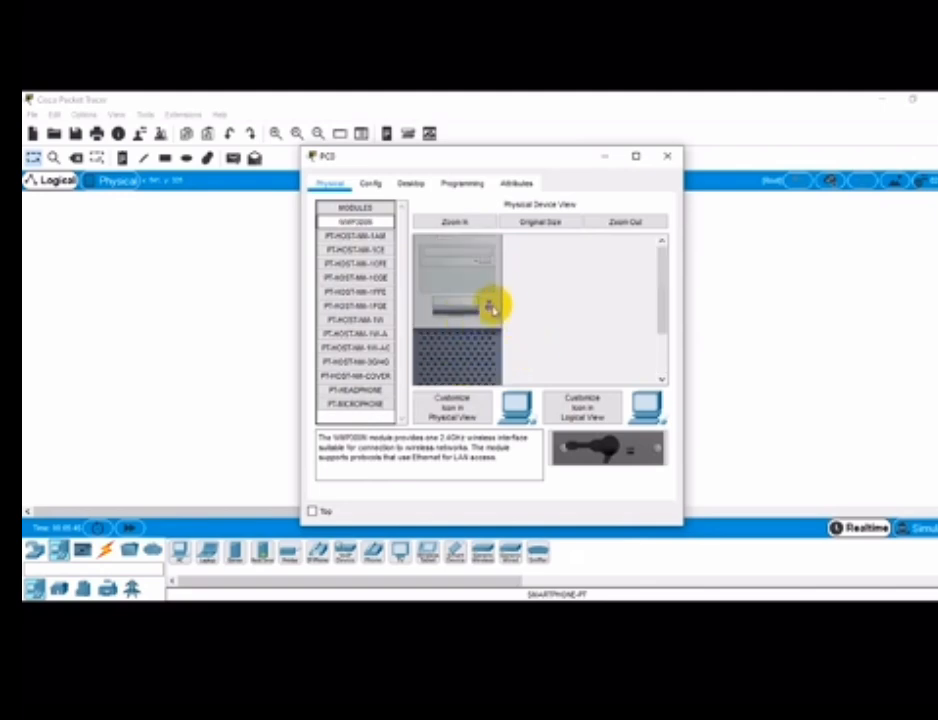
{"action": "left_click", "coordinate": [491, 308]}
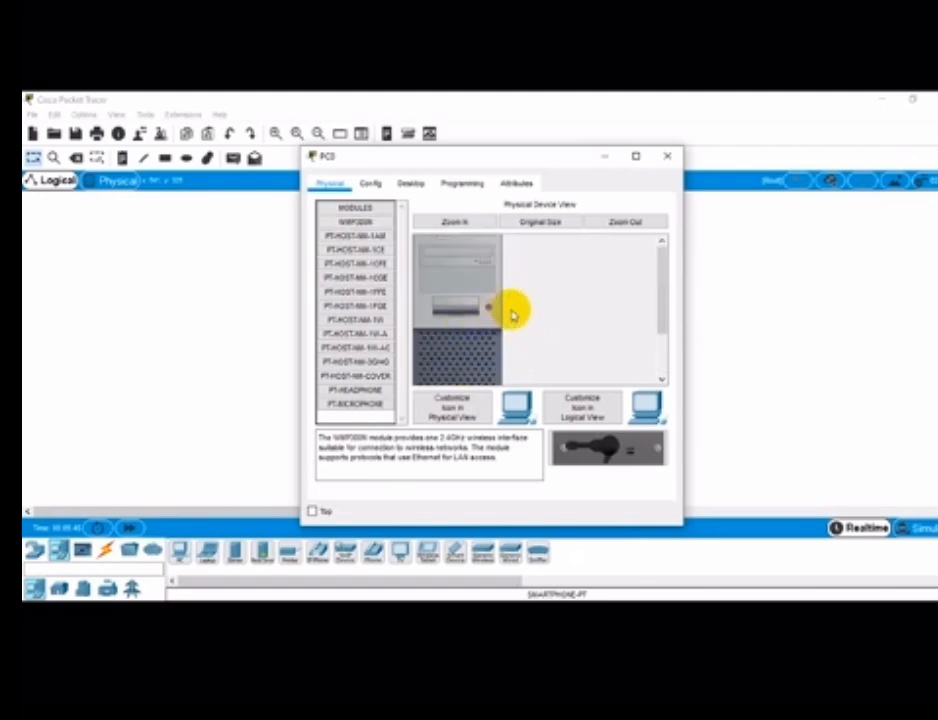
{"action": "left_click", "coordinate": [372, 183]}
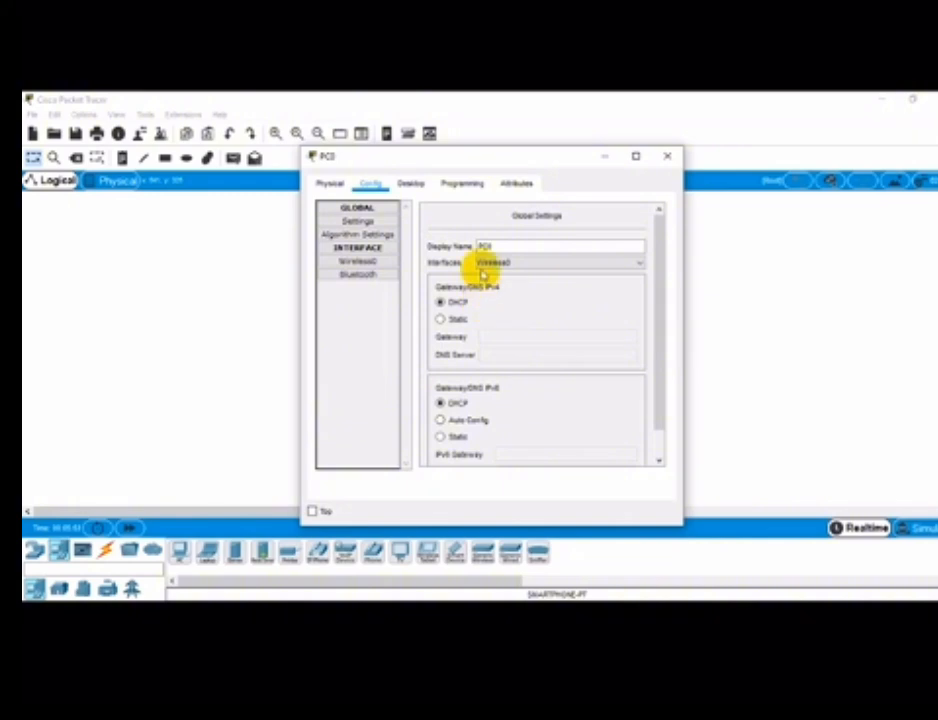
{"action": "left_click", "coordinate": [405, 188]}
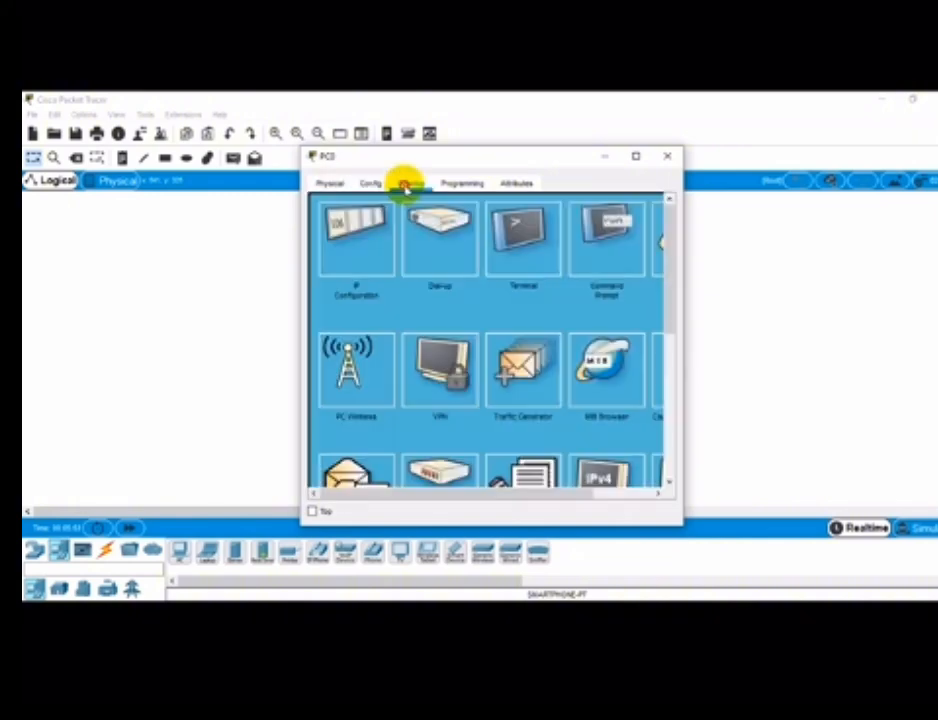
{"action": "left_click", "coordinate": [369, 184]}
{"action": "left_click", "coordinate": [330, 188]}
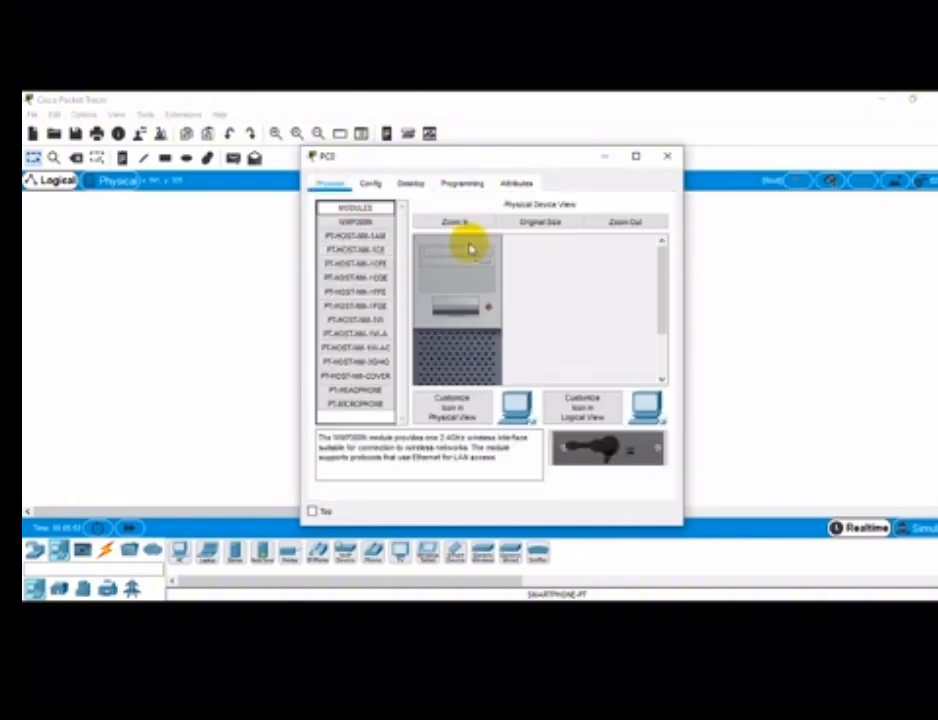
{"action": "scroll", "coordinate": [517, 334], "scroll_direction": "down", "scroll_amount": 3}
{"action": "scroll", "coordinate": [517, 334], "scroll_direction": "up", "scroll_amount": 3}
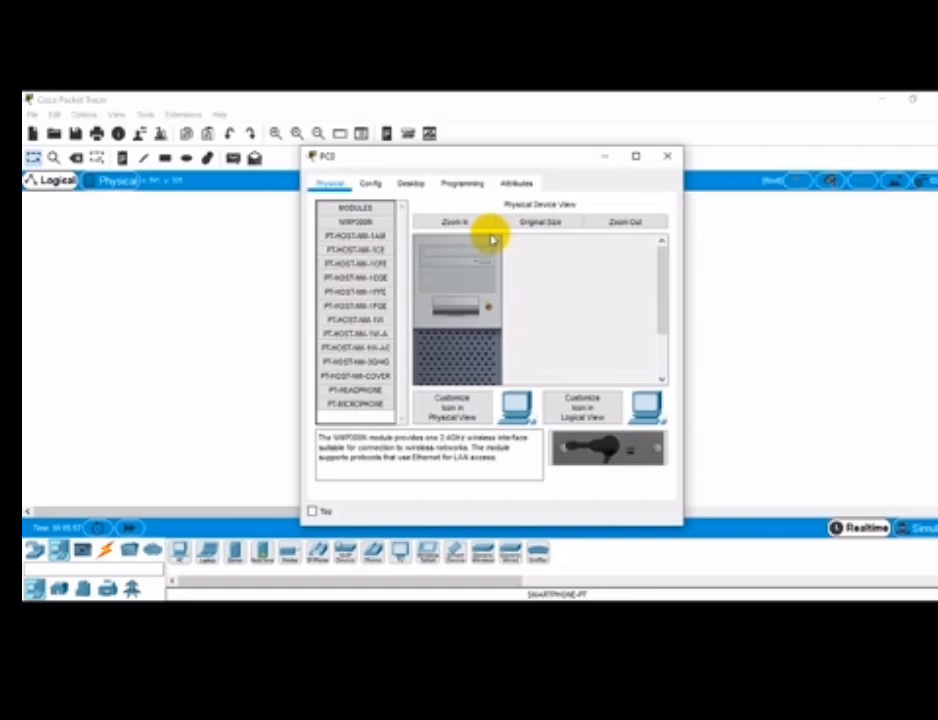
{"action": "left_click", "coordinate": [376, 187]}
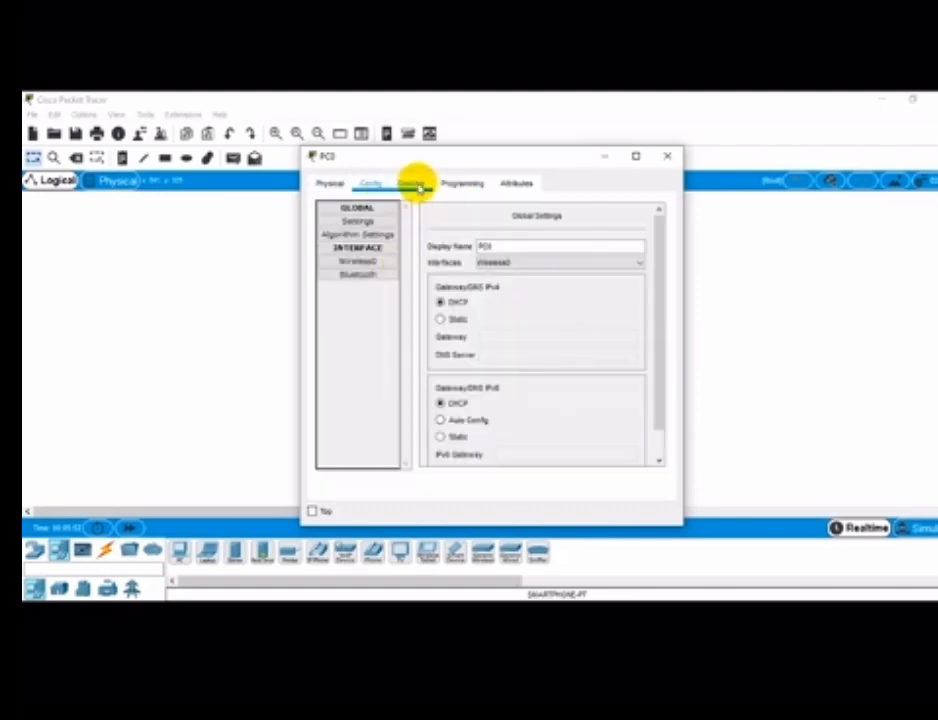
- Connect PC0 to the second listed wireless network through PC Wireless, entering the 64-bit WEP key, and close its window
{"action": "left_click", "coordinate": [414, 186]}
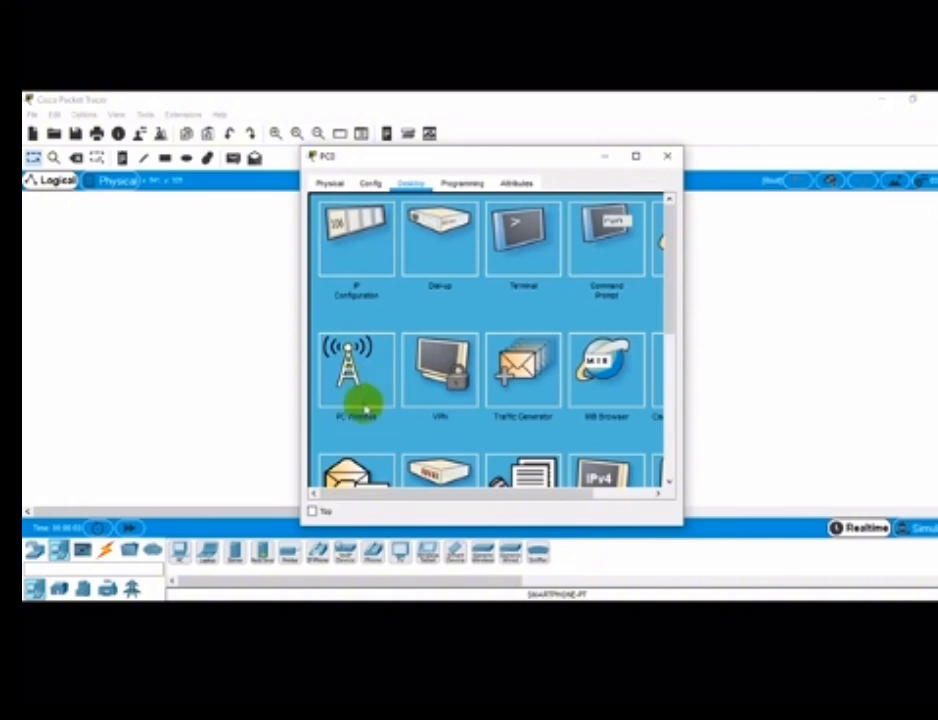
{"action": "left_click", "coordinate": [366, 377]}
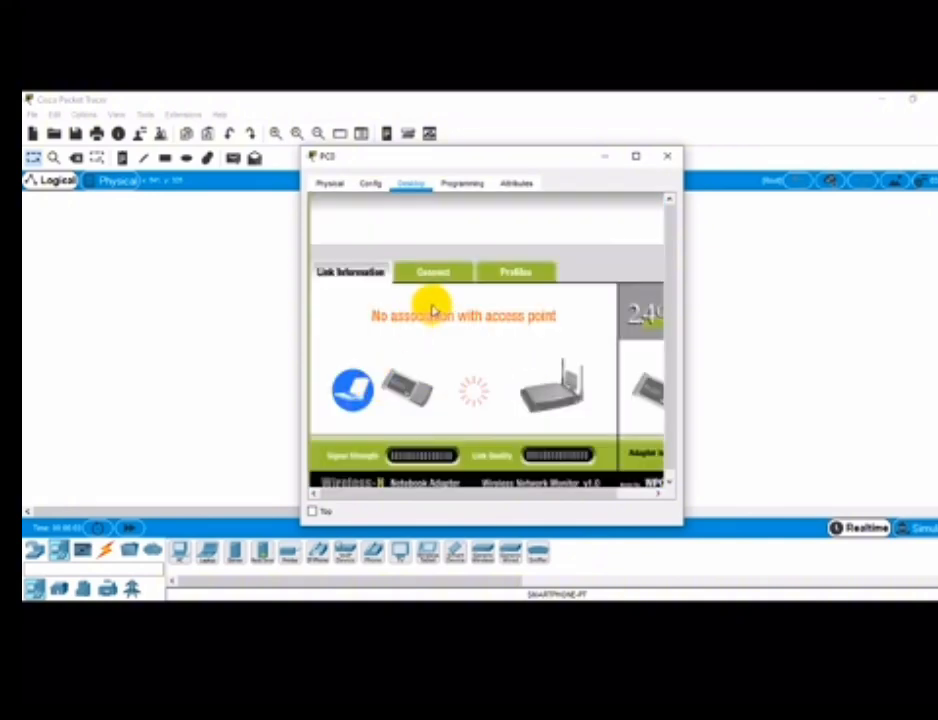
{"action": "left_click", "coordinate": [434, 274]}
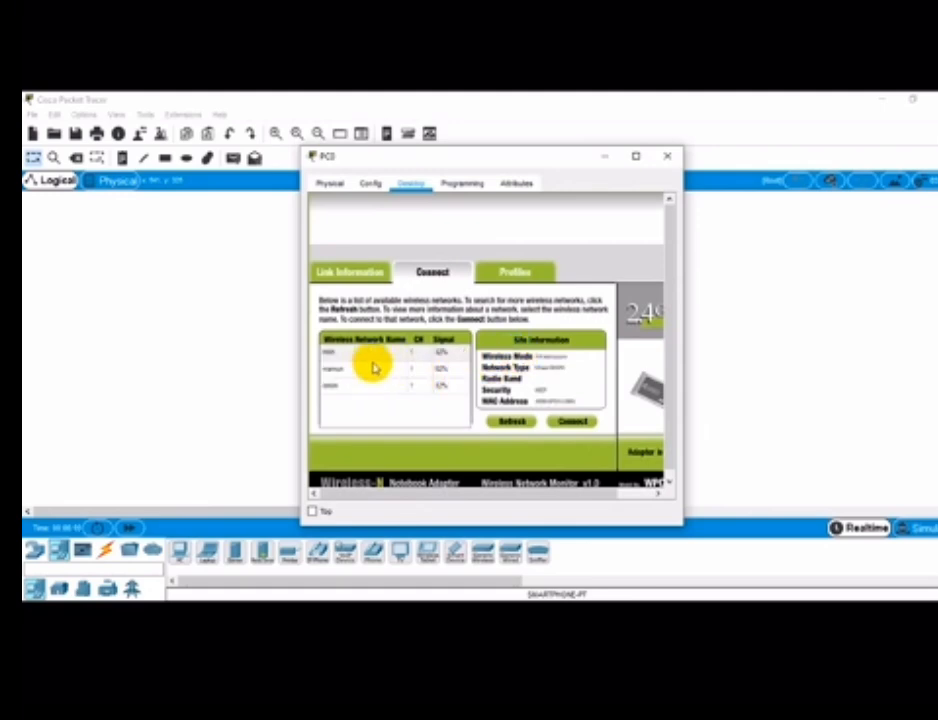
{"action": "left_click", "coordinate": [355, 372]}
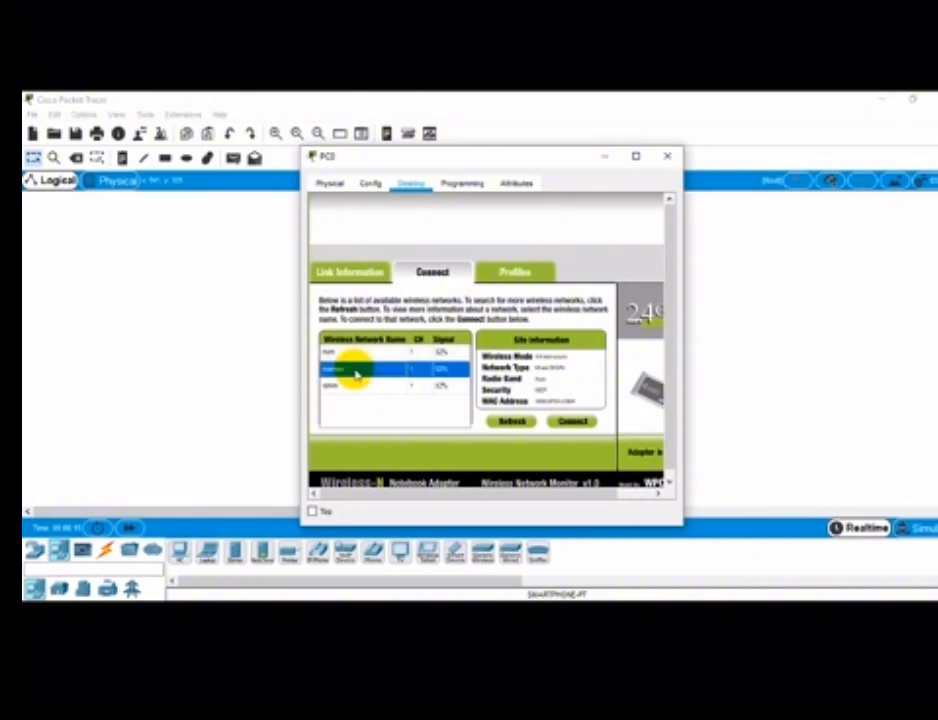
{"action": "left_click", "coordinate": [569, 424]}
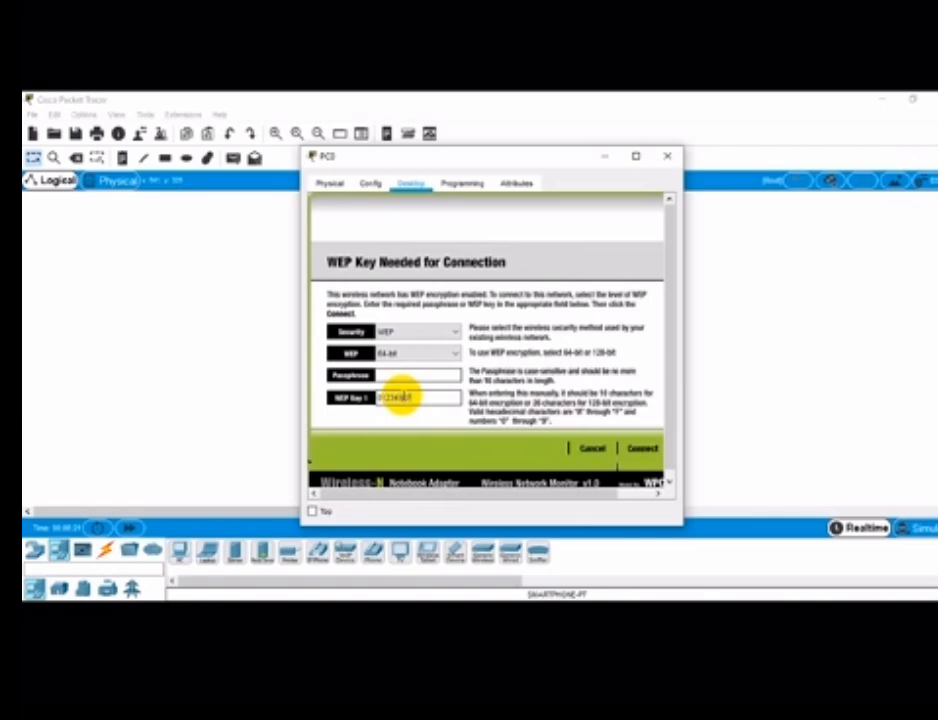
{"action": "left_click", "coordinate": [643, 449]}
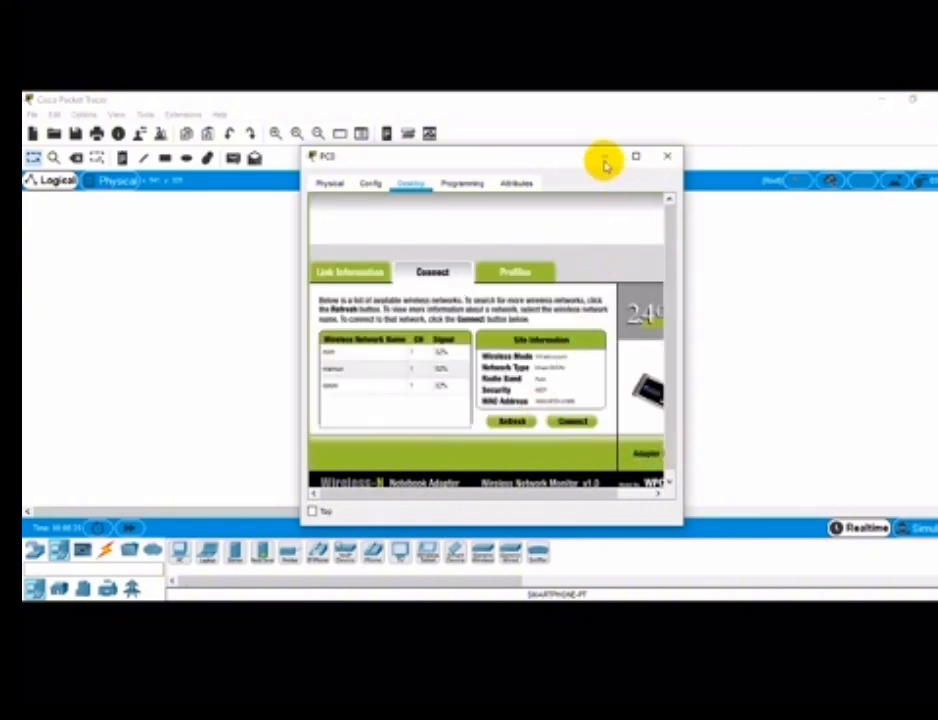
{"action": "left_click", "coordinate": [668, 157]}
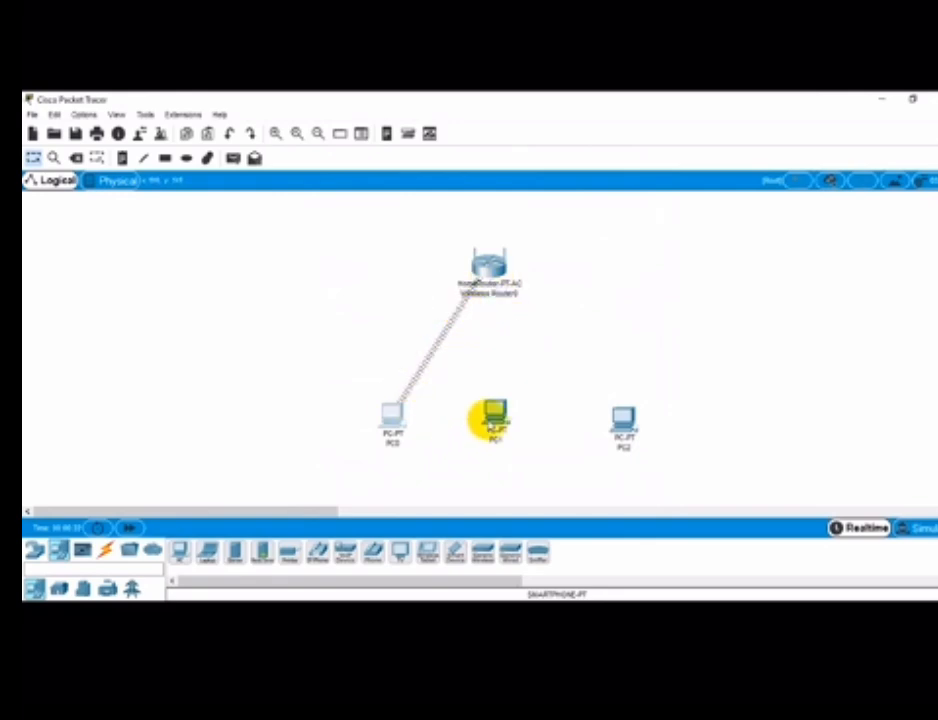
- Switch PC1 off and replace its installed network module with the WMP300N wireless module
{"action": "left_click", "coordinate": [494, 415]}
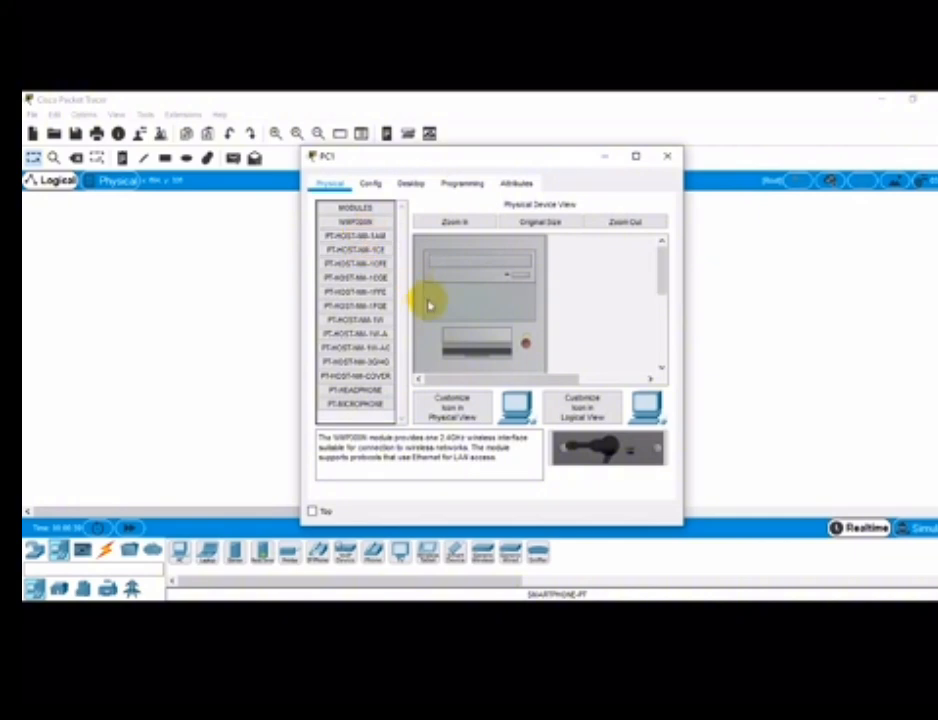
{"action": "scroll", "coordinate": [526, 347], "scroll_direction": "down", "scroll_amount": 5}
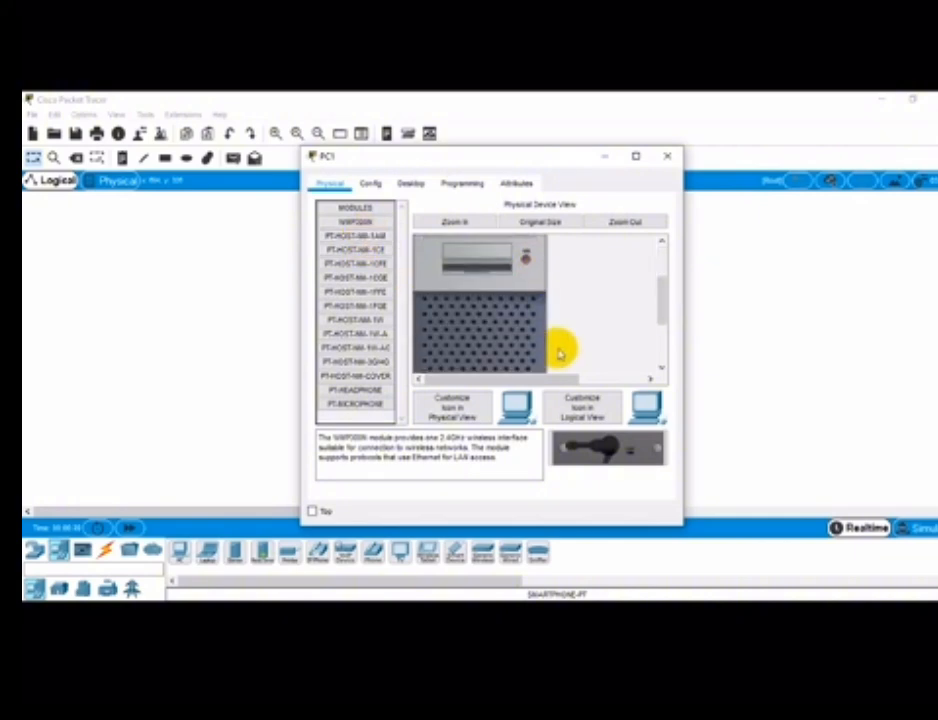
{"action": "left_click_drag", "start_coordinate": [452, 352], "coordinate": [367, 408]}
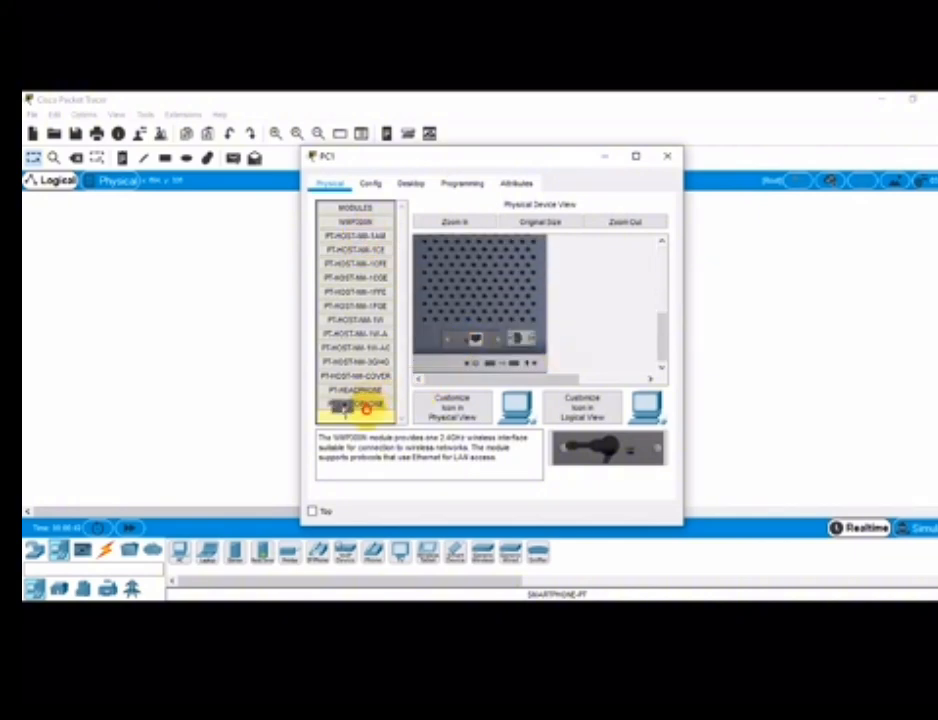
{"action": "left_click_drag", "start_coordinate": [370, 222], "coordinate": [482, 345]}
- Power PC1 back on in its physical device view
{"action": "left_click", "coordinate": [409, 183]}
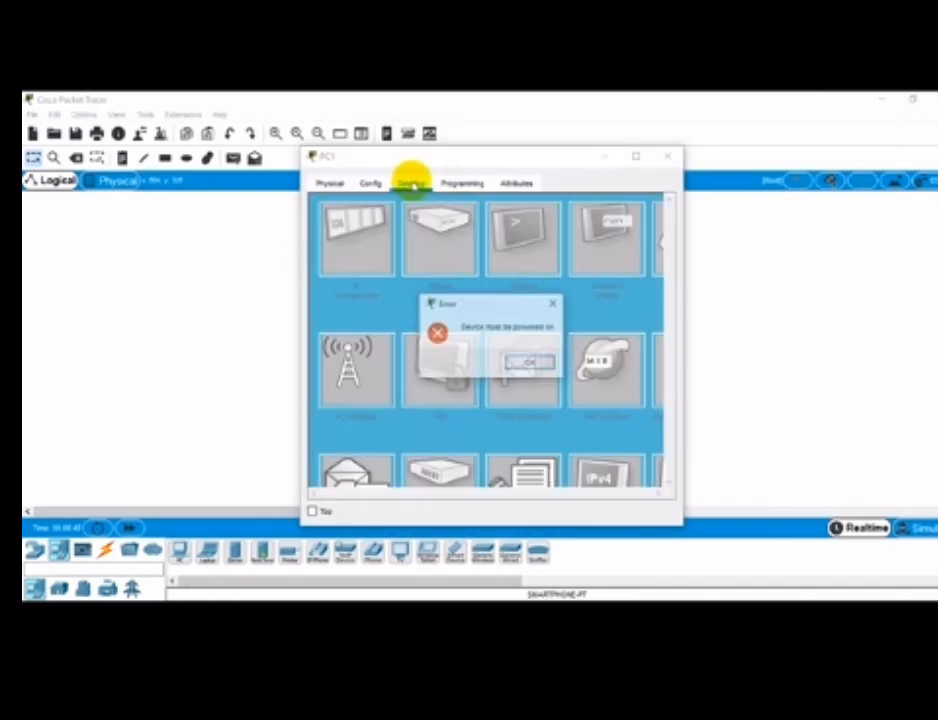
{"action": "left_click", "coordinate": [530, 362]}
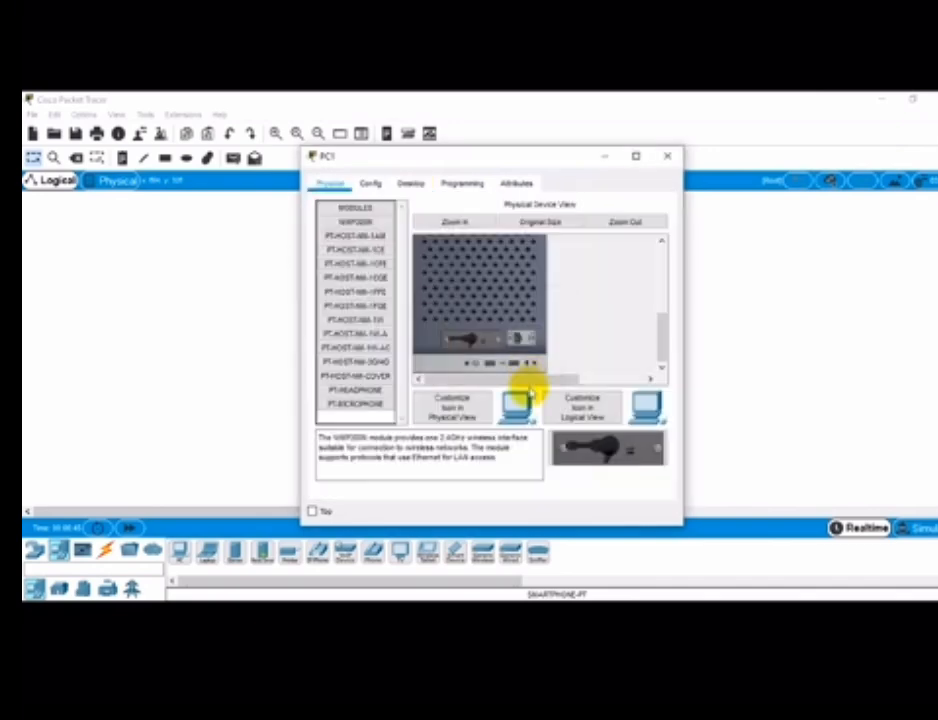
{"action": "scroll", "coordinate": [536, 366], "scroll_direction": "up", "scroll_amount": 5}
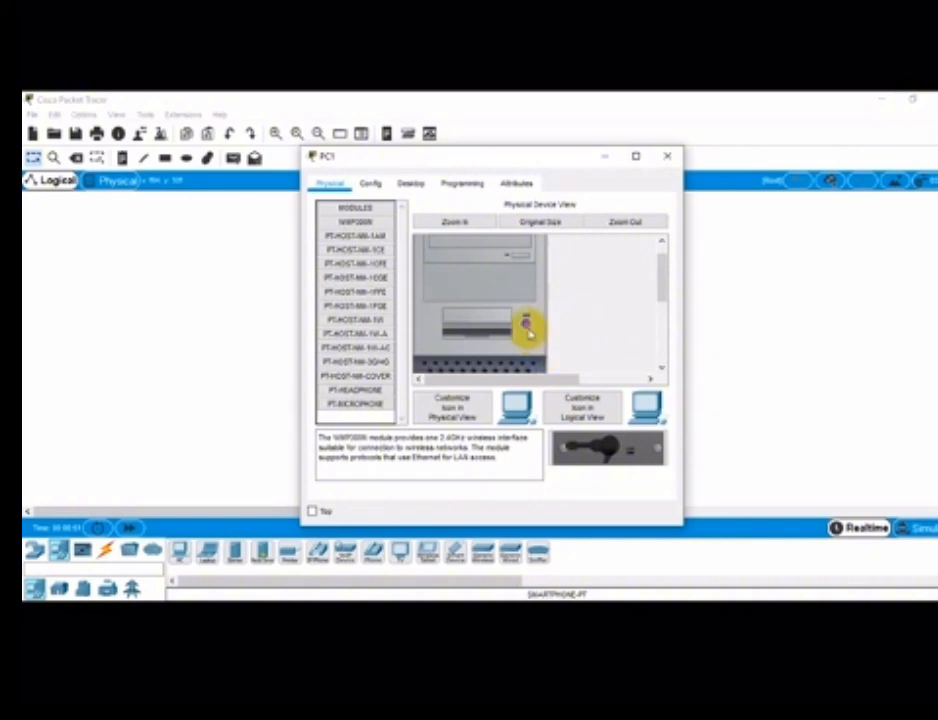
{"action": "left_click", "coordinate": [527, 326]}
{"action": "scroll", "coordinate": [442, 330], "scroll_direction": "down", "scroll_amount": 5}
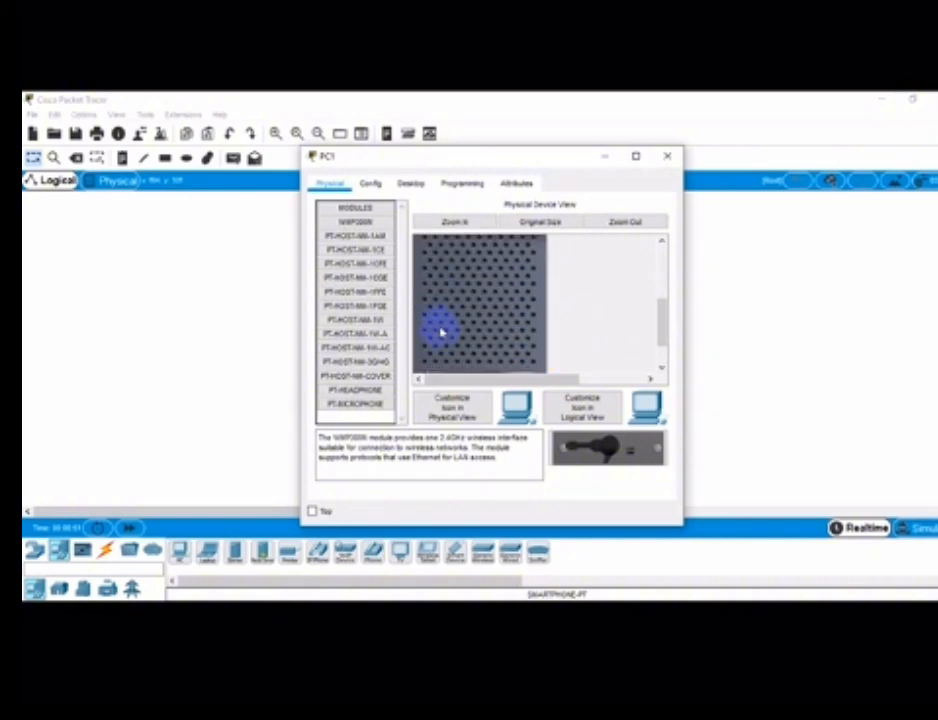
- Connect PC1 to the first listed wireless network through PC Wireless, entering the 64-bit WEP key, and close its window
{"action": "left_click", "coordinate": [411, 184]}
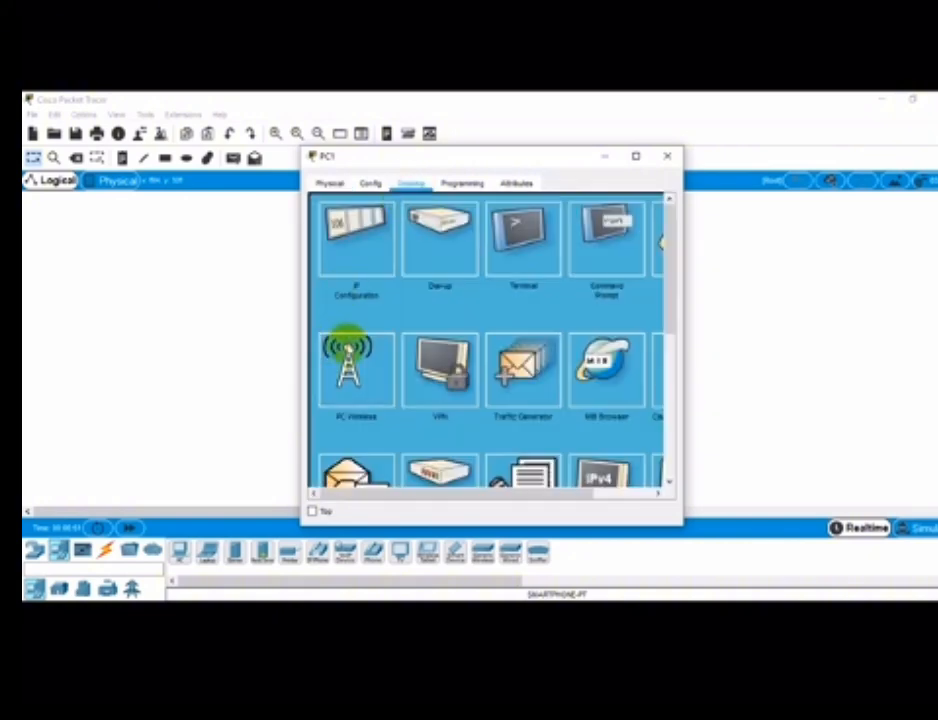
{"action": "left_click", "coordinate": [347, 345]}
{"action": "left_click", "coordinate": [410, 269]}
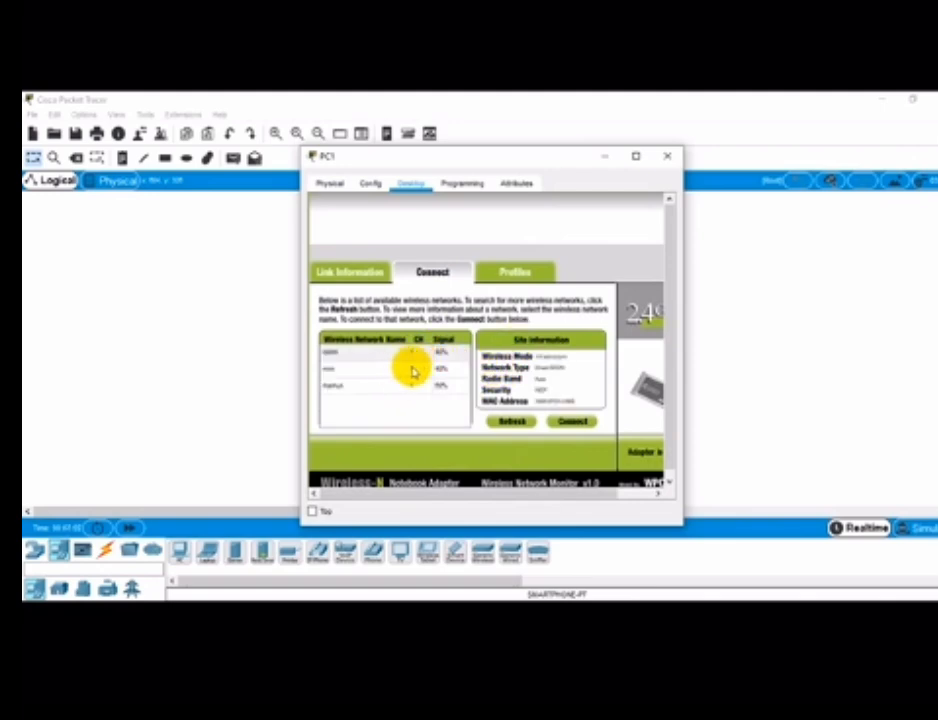
{"action": "left_click", "coordinate": [416, 353]}
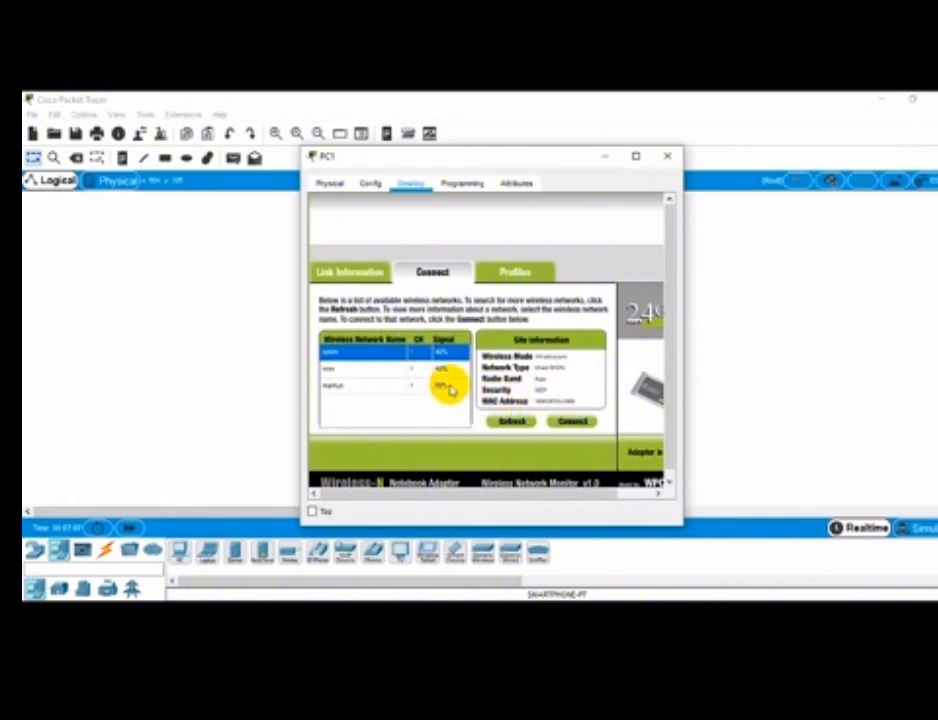
{"action": "left_click", "coordinate": [574, 423]}
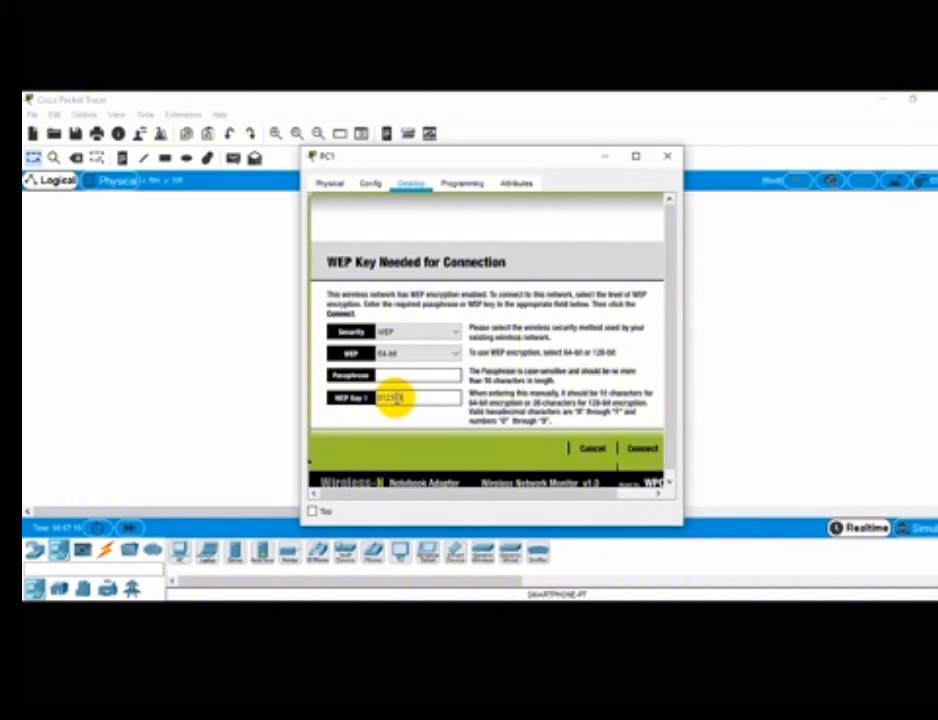
{"action": "left_click", "coordinate": [640, 452]}
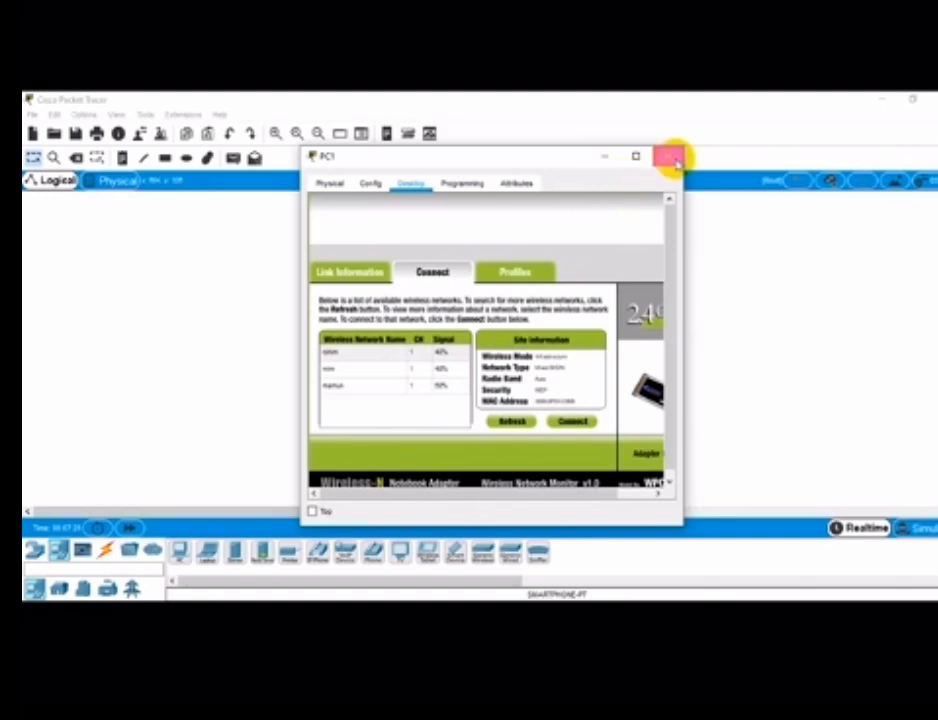
{"action": "left_click", "coordinate": [670, 158]}
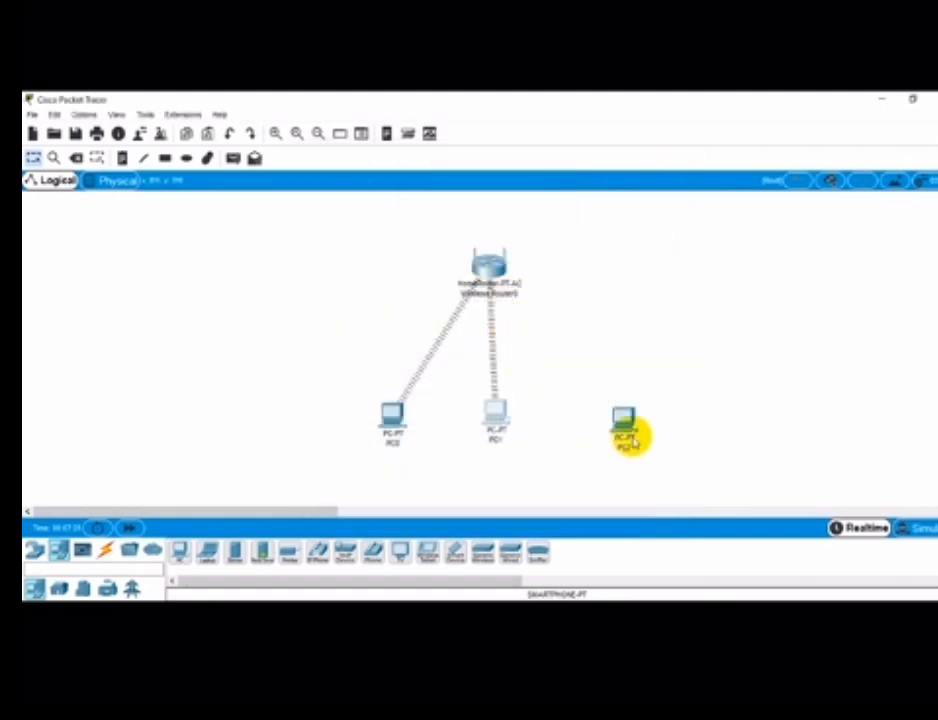
- Switch PC2 off, replace its installed network module with the WMP300N wireless module, and power it back on
{"action": "left_click", "coordinate": [625, 423]}
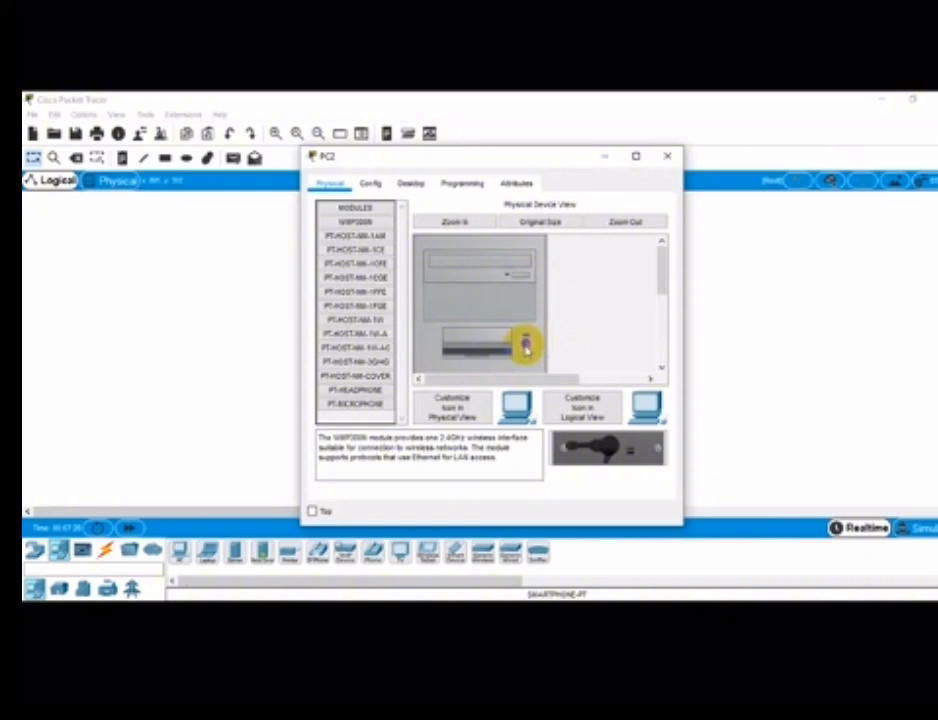
{"action": "scroll", "coordinate": [525, 345], "scroll_direction": "down", "scroll_amount": 5}
{"action": "left_click_drag", "start_coordinate": [479, 342], "coordinate": [358, 413]}
{"action": "left_click_drag", "start_coordinate": [372, 224], "coordinate": [477, 310]}
{"action": "scroll", "coordinate": [555, 287], "scroll_direction": "up", "scroll_amount": 5}
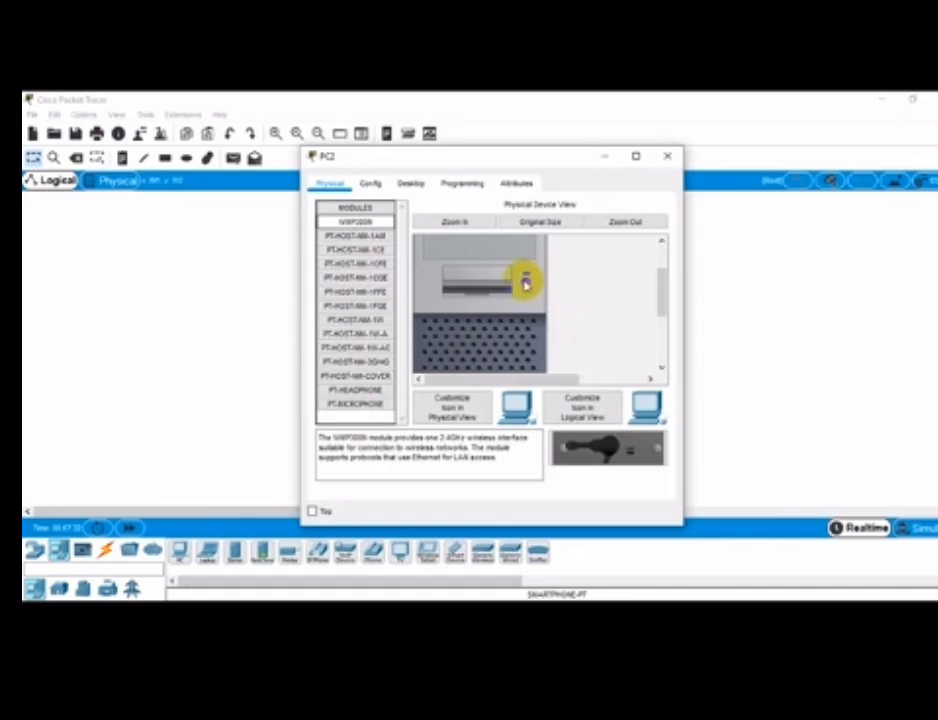
- Connect PC2 to the second listed wireless network through PC Wireless, entering the 64-bit WEP key, and close its window
{"action": "left_click", "coordinate": [410, 184]}
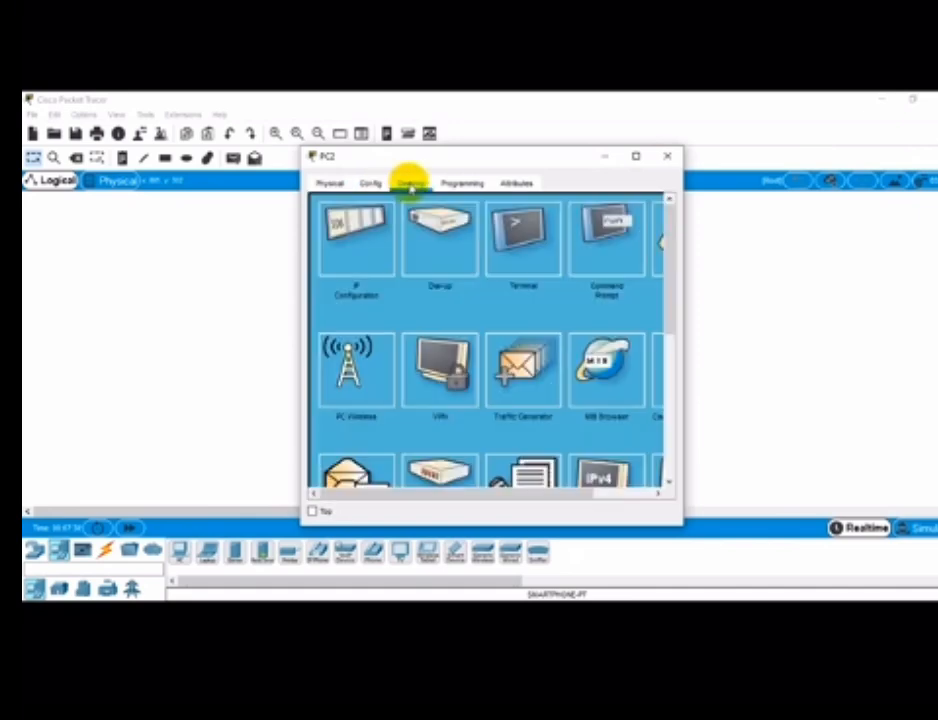
{"action": "left_click", "coordinate": [358, 348]}
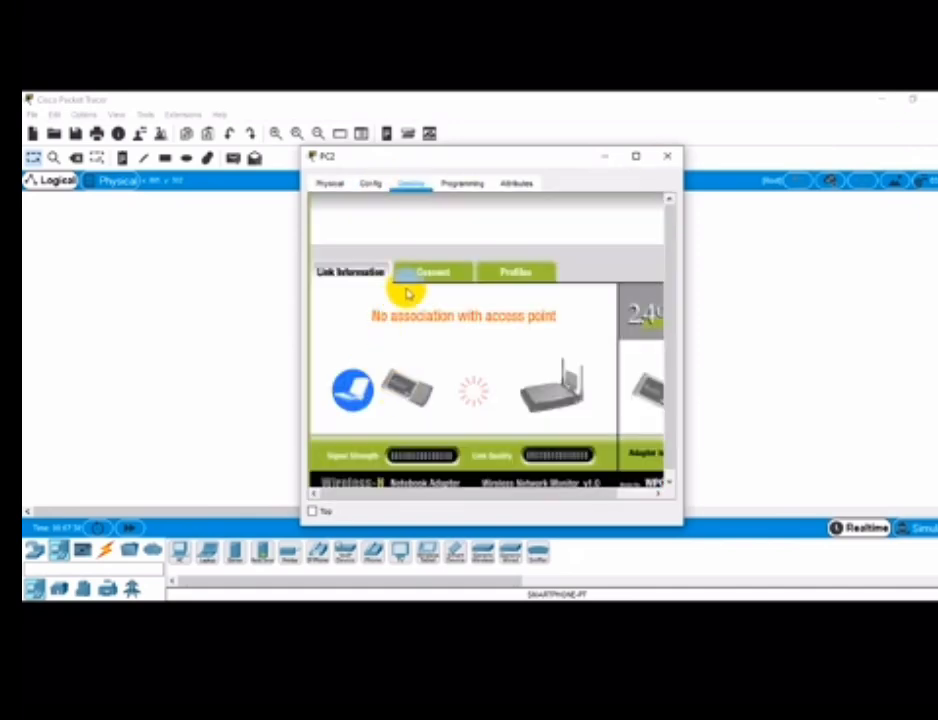
{"action": "left_click", "coordinate": [434, 271]}
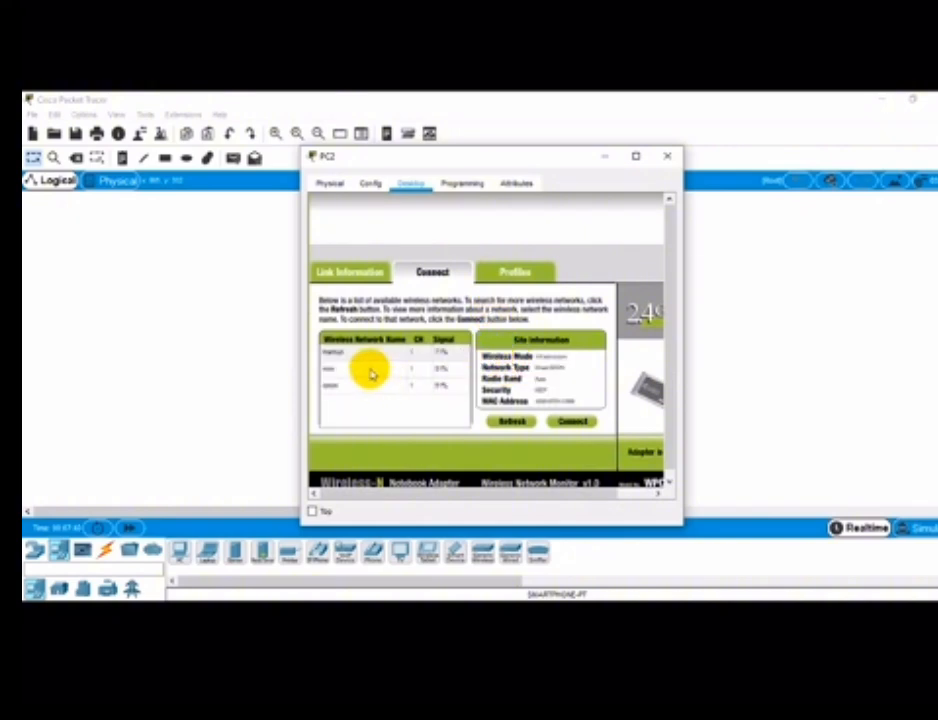
{"action": "left_click", "coordinate": [370, 370]}
{"action": "left_click", "coordinate": [578, 421]}
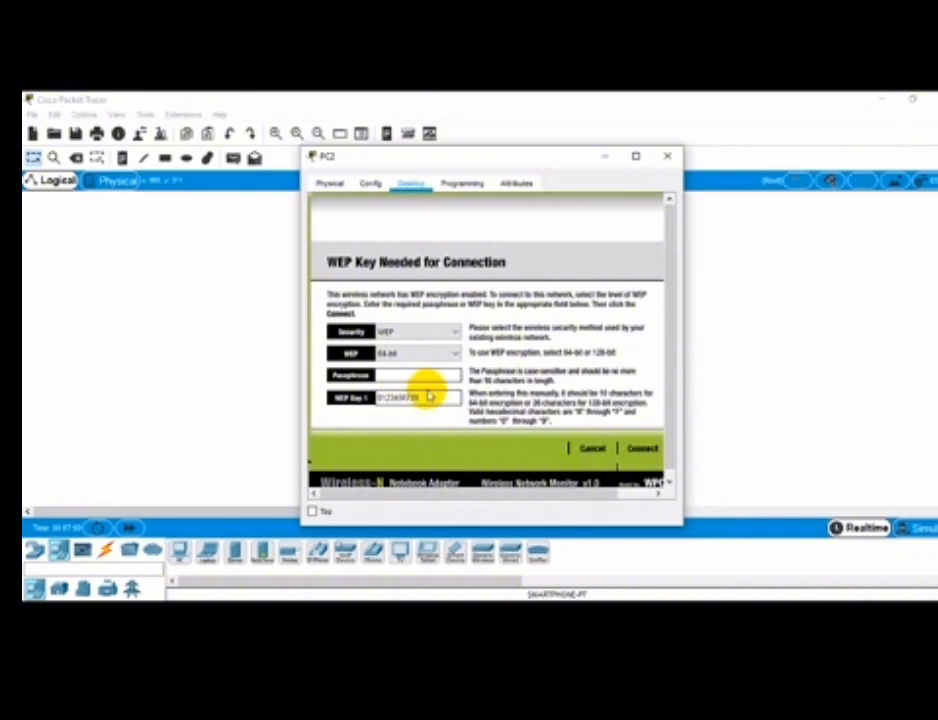
{"action": "left_click", "coordinate": [642, 450]}
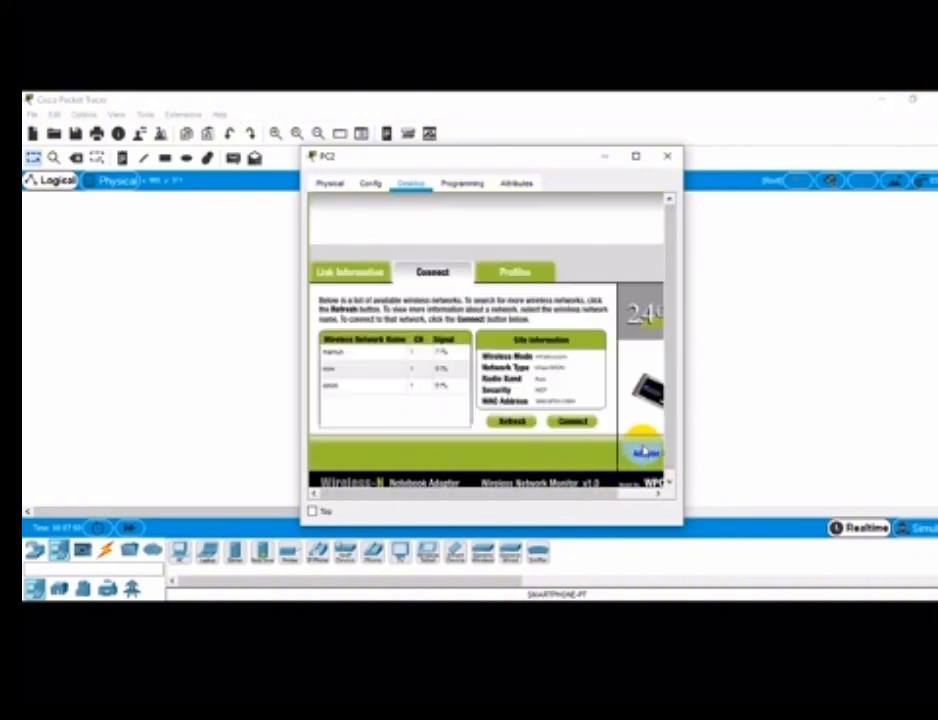
{"action": "left_click", "coordinate": [667, 156]}
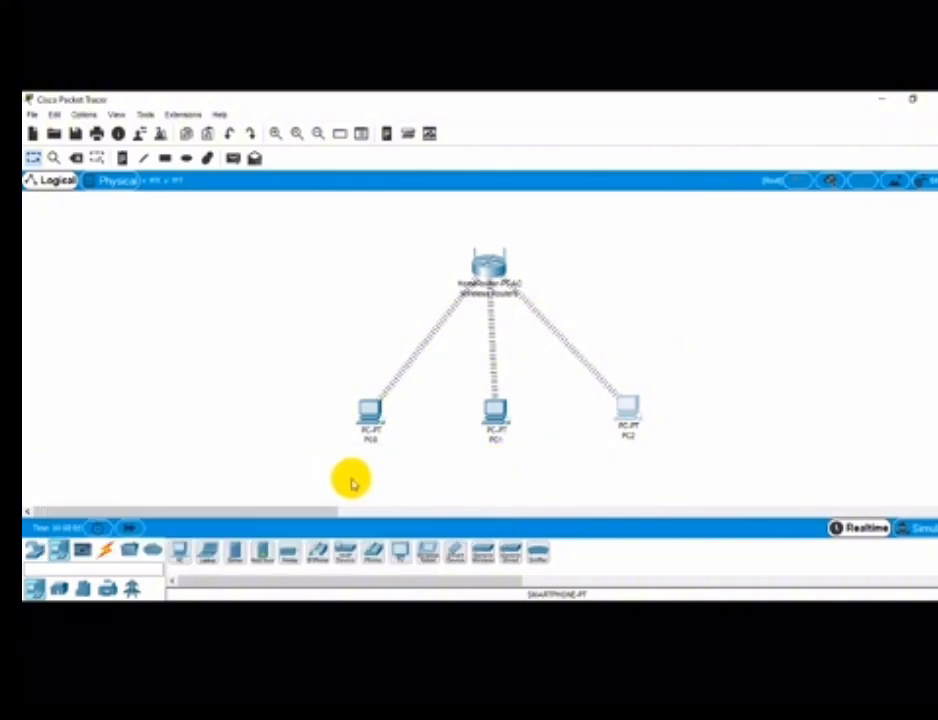
- Add a simple PDU from PC0 to PC1 and play its transmission in Simulation mode
{"action": "key", "text": "p"}
{"action": "left_click", "coordinate": [369, 416]}
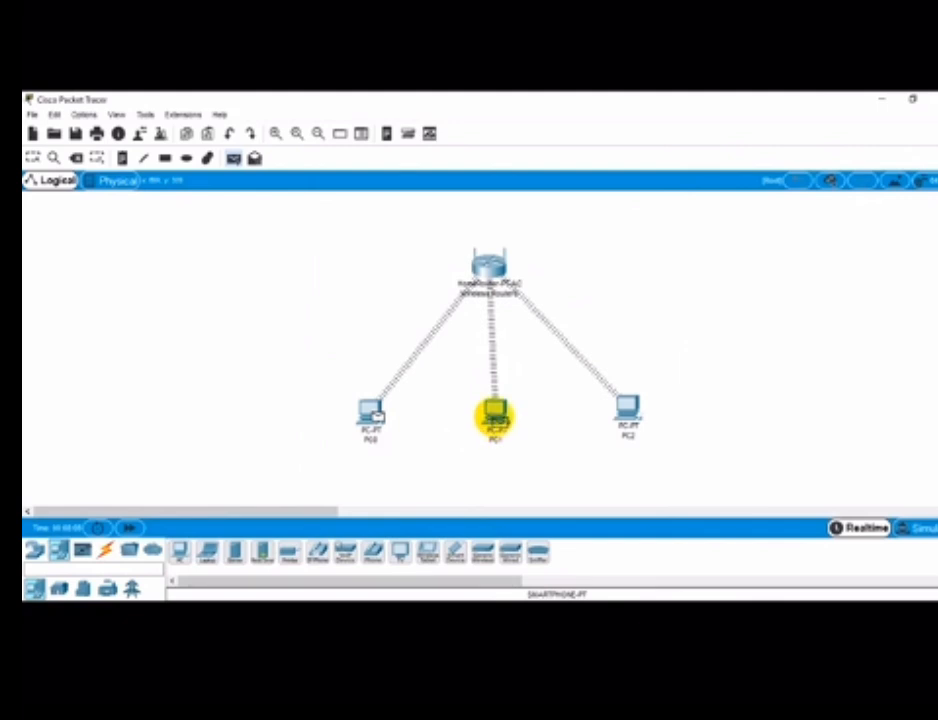
{"action": "left_click", "coordinate": [494, 417]}
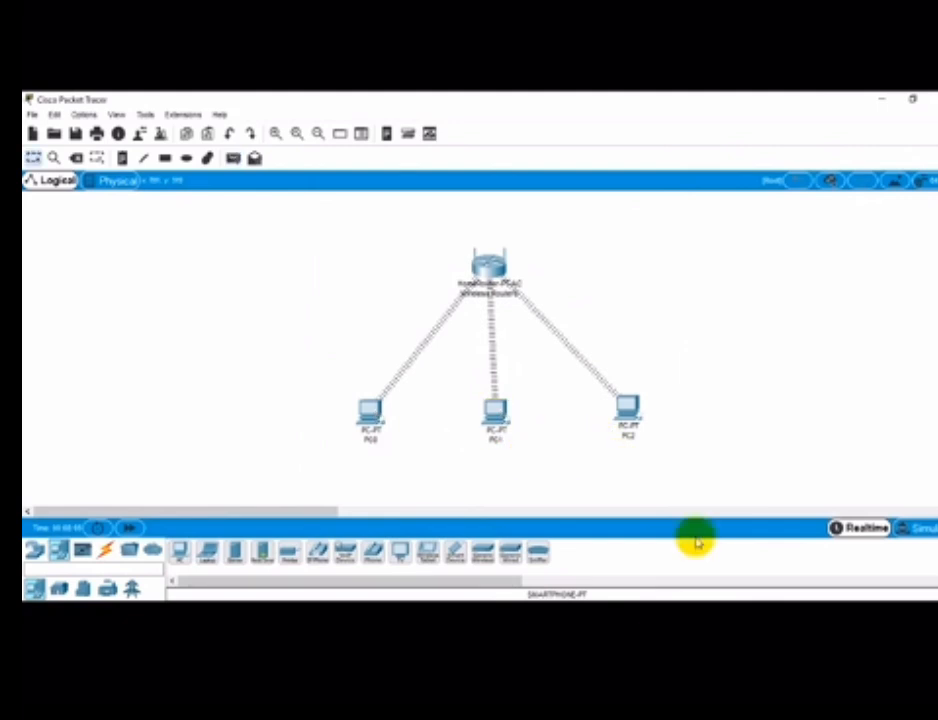
{"action": "left_click", "coordinate": [921, 533]}
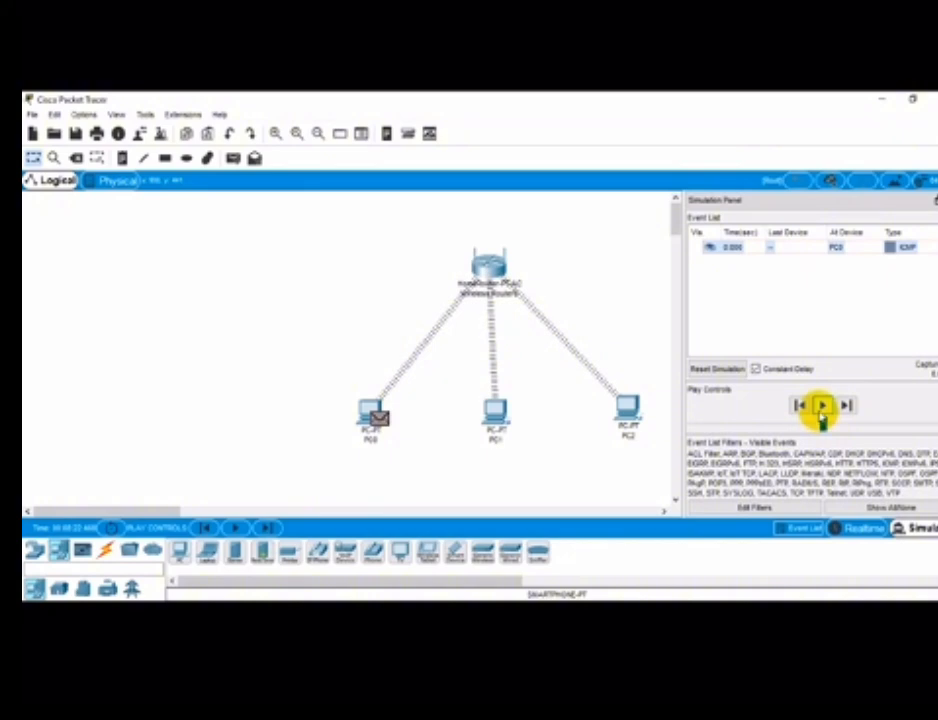
{"action": "left_click", "coordinate": [822, 406]}
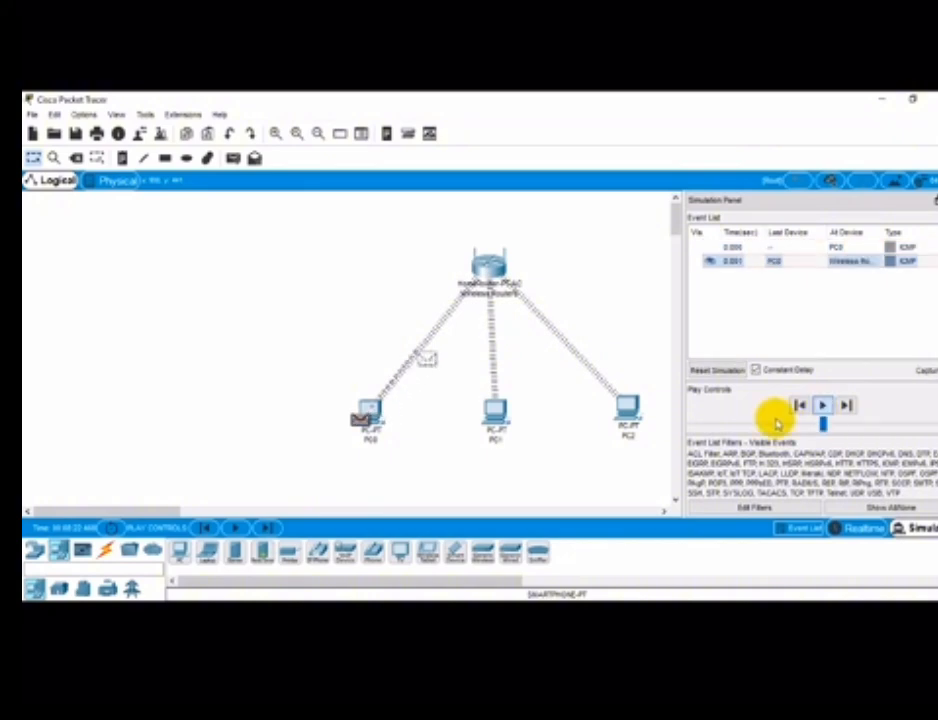